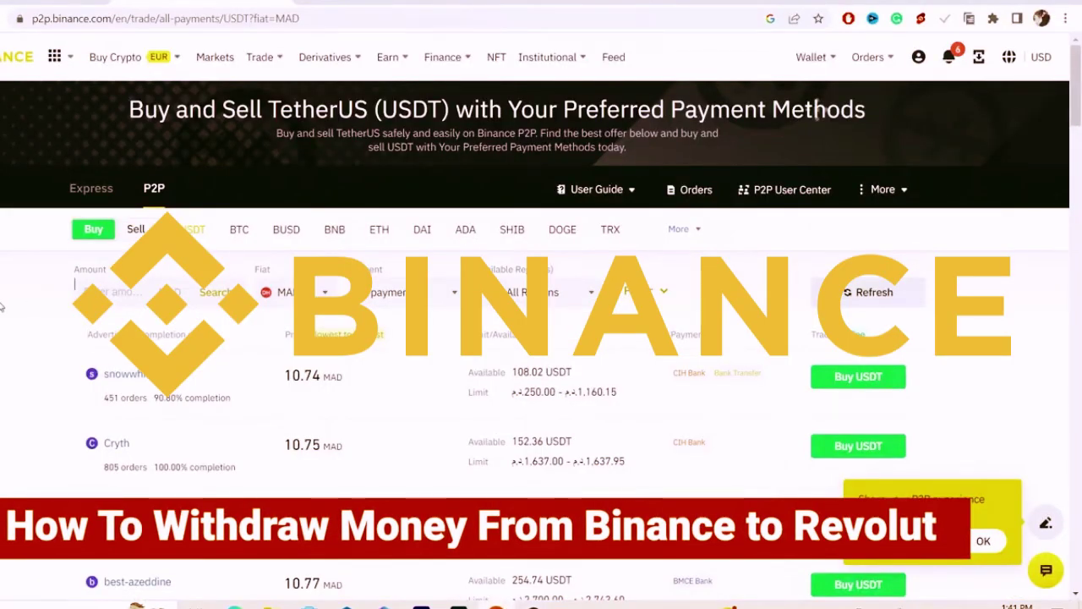
- Go to the Binance home page and open the Fiat and Spot wallet
click(5, 66)
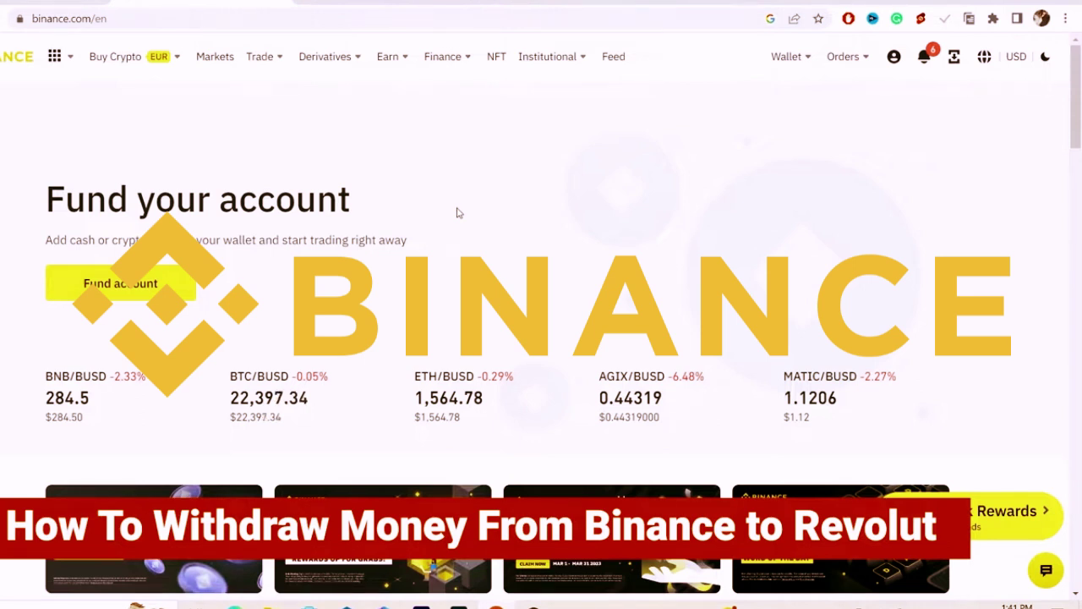
mouse_move(817, 82)
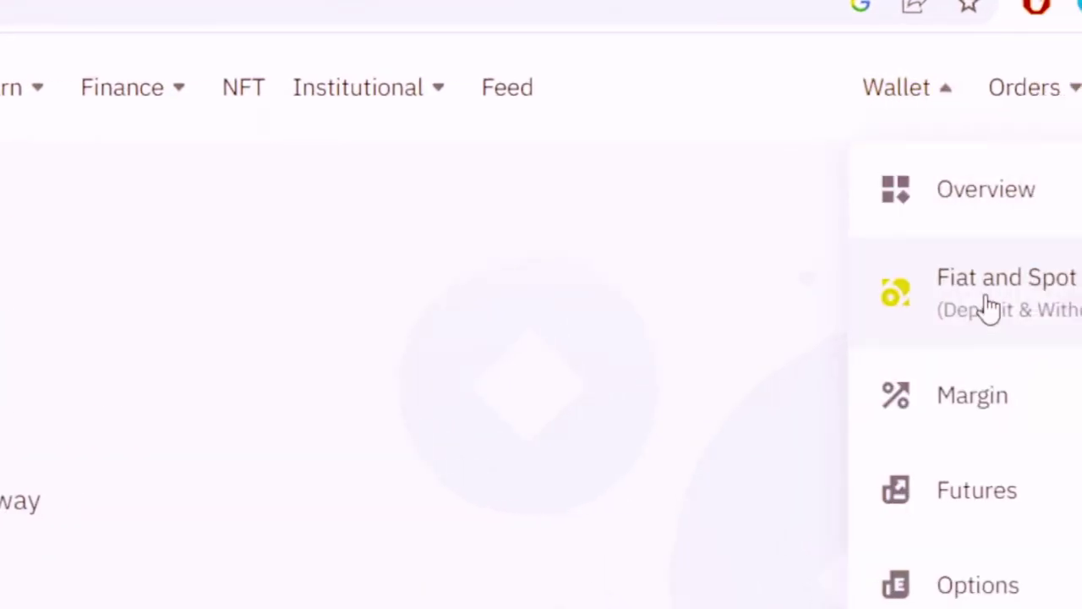
click(989, 306)
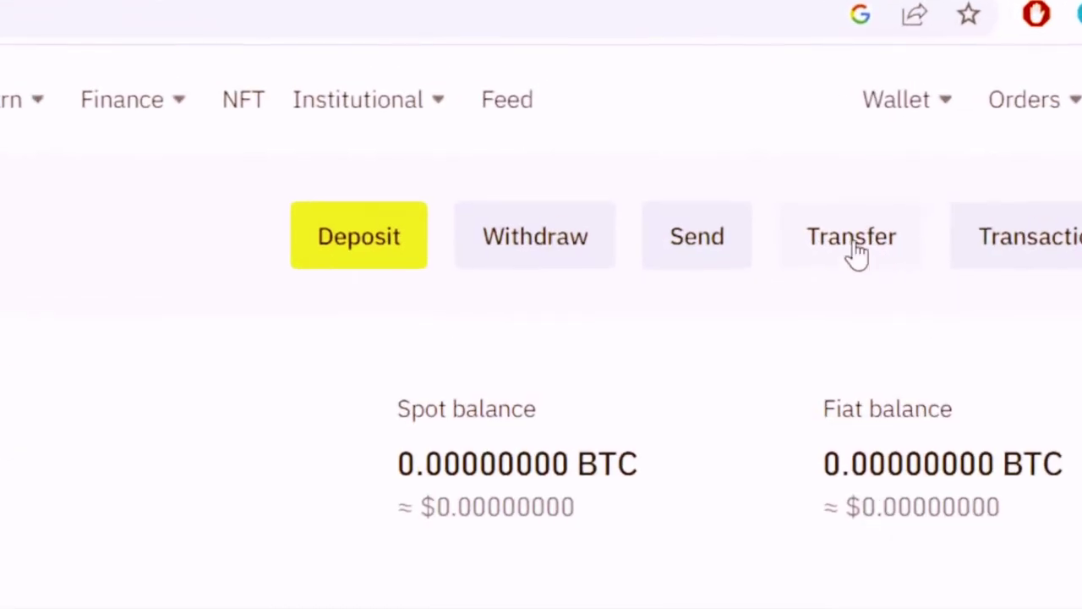
- Start an internal transfer from the Fiat and Spot wallet to the Funding wallet
click(853, 248)
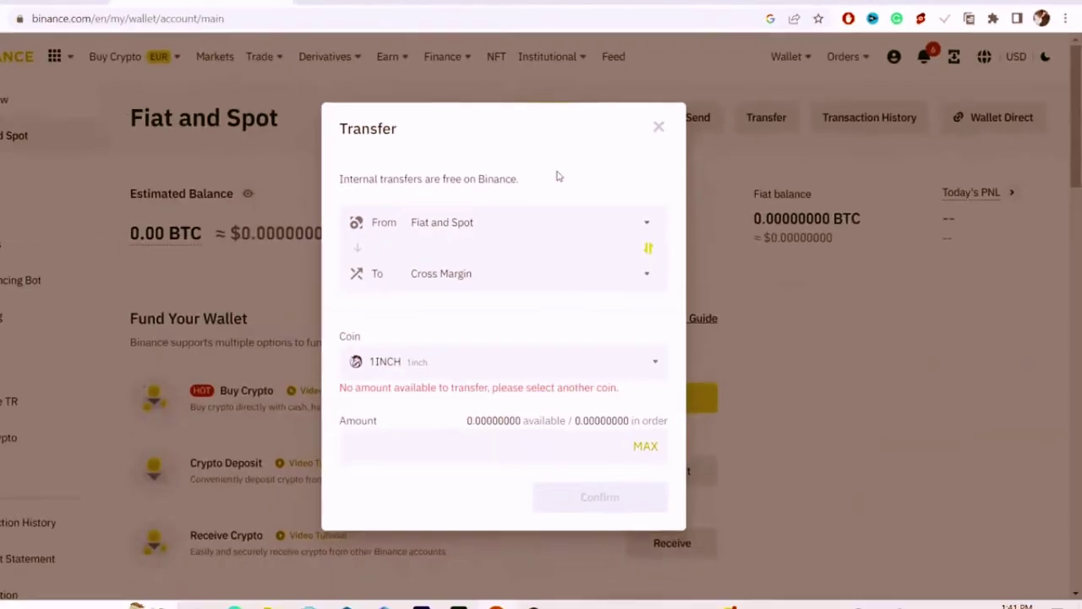
click(439, 222)
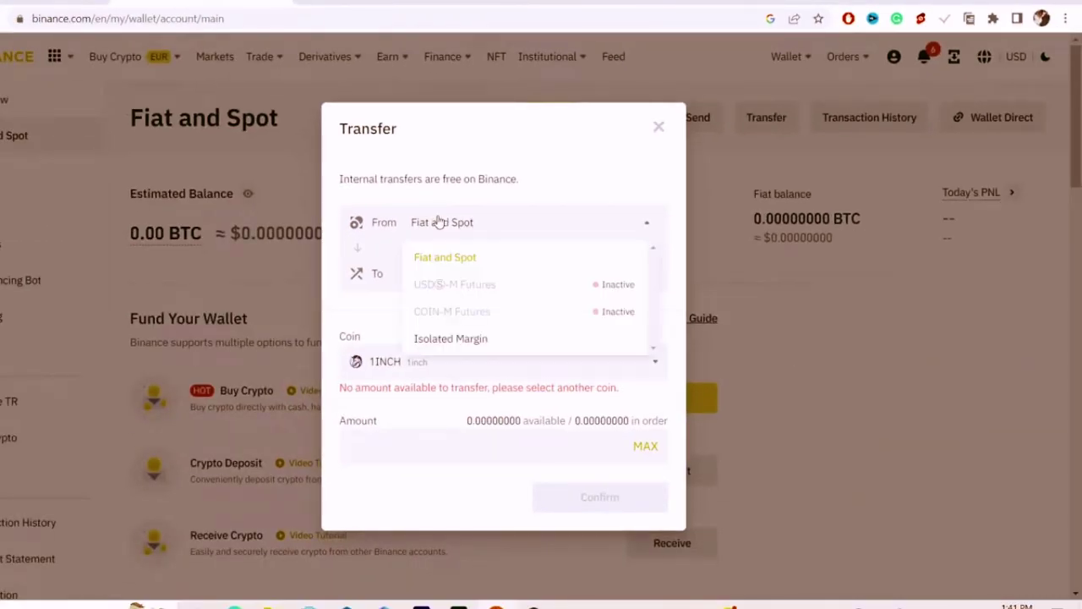
click(446, 256)
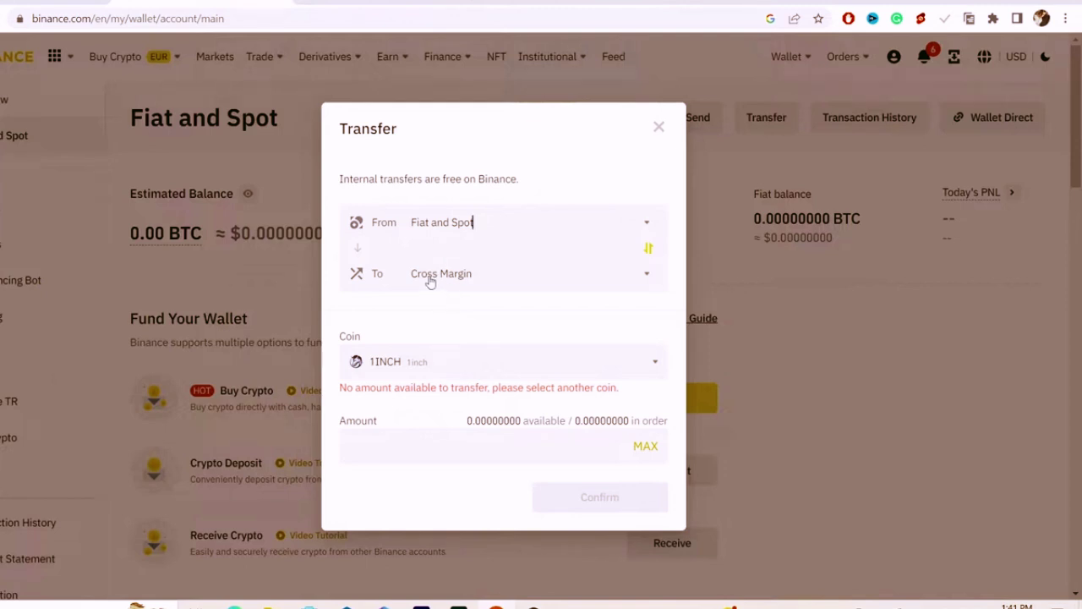
click(430, 279)
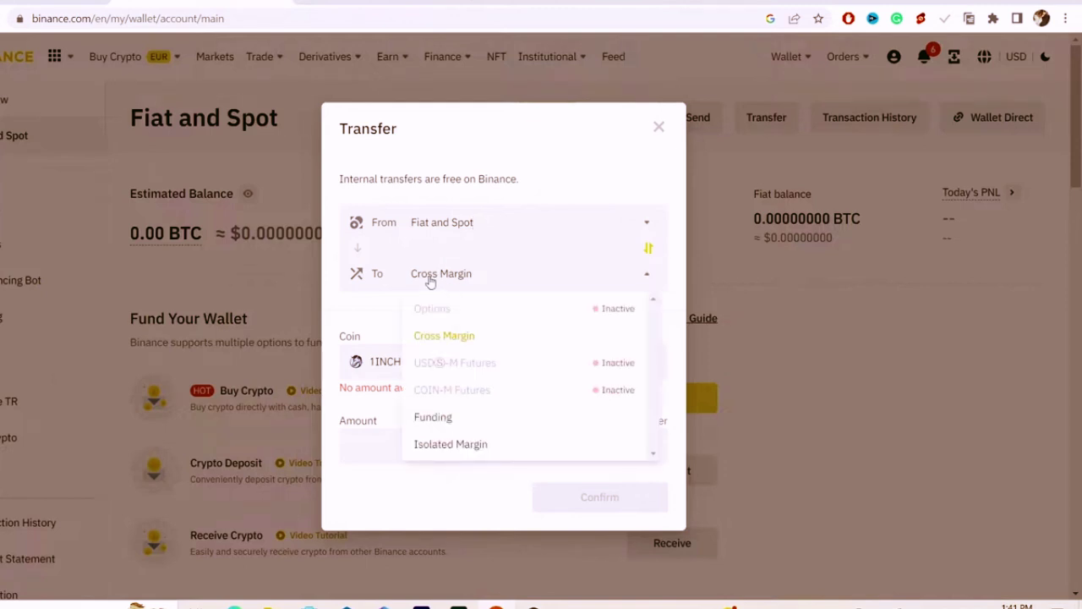
click(438, 419)
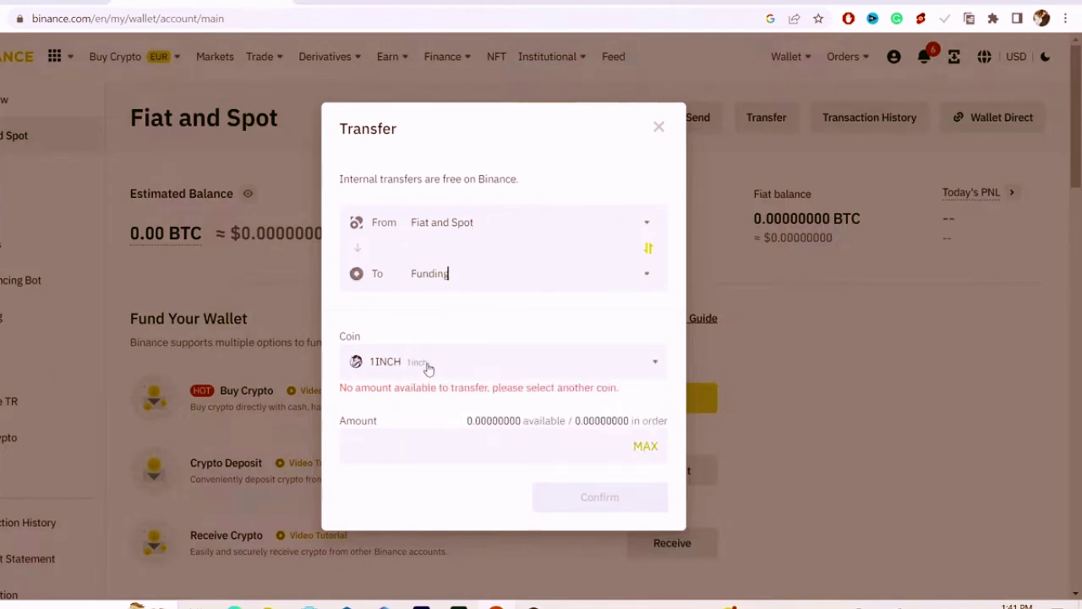
- Choose USDT as the transfer coin and enter an amount of 2000, without submitting the transfer
click(428, 369)
text(usd)
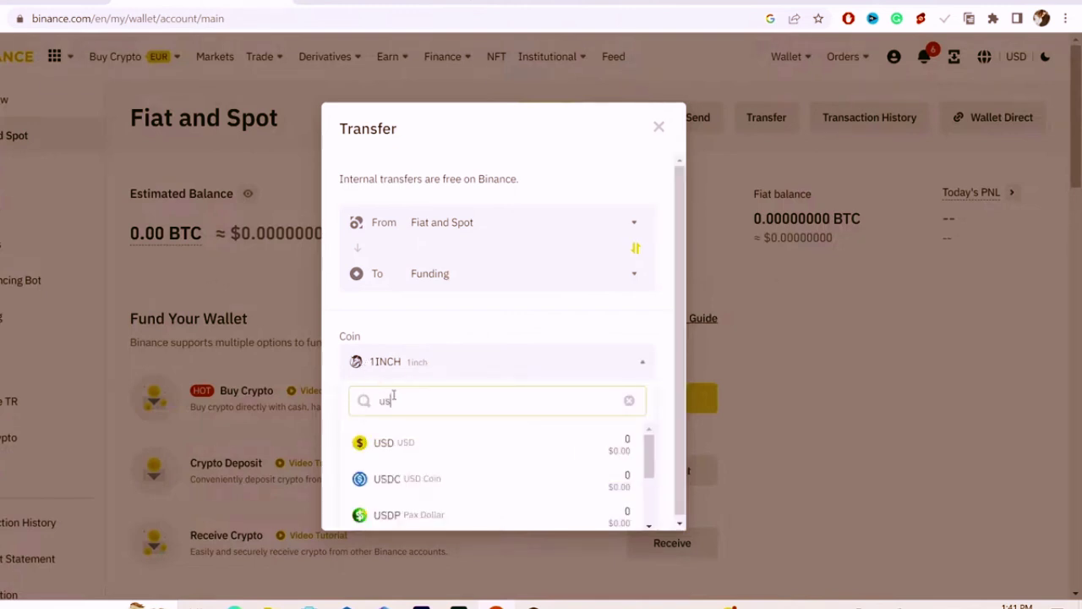
text(t)
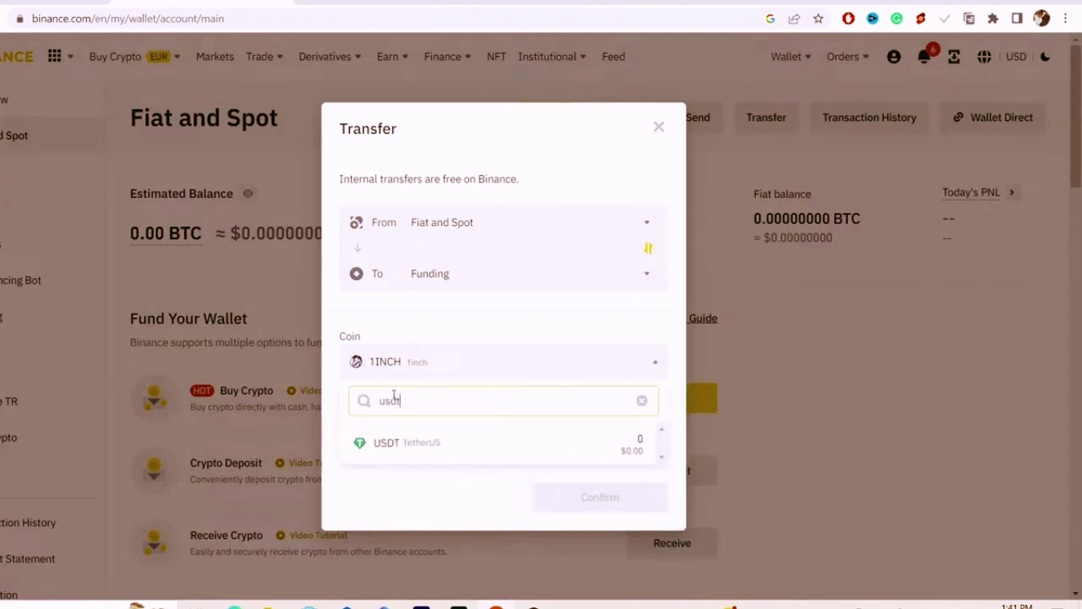
click(412, 452)
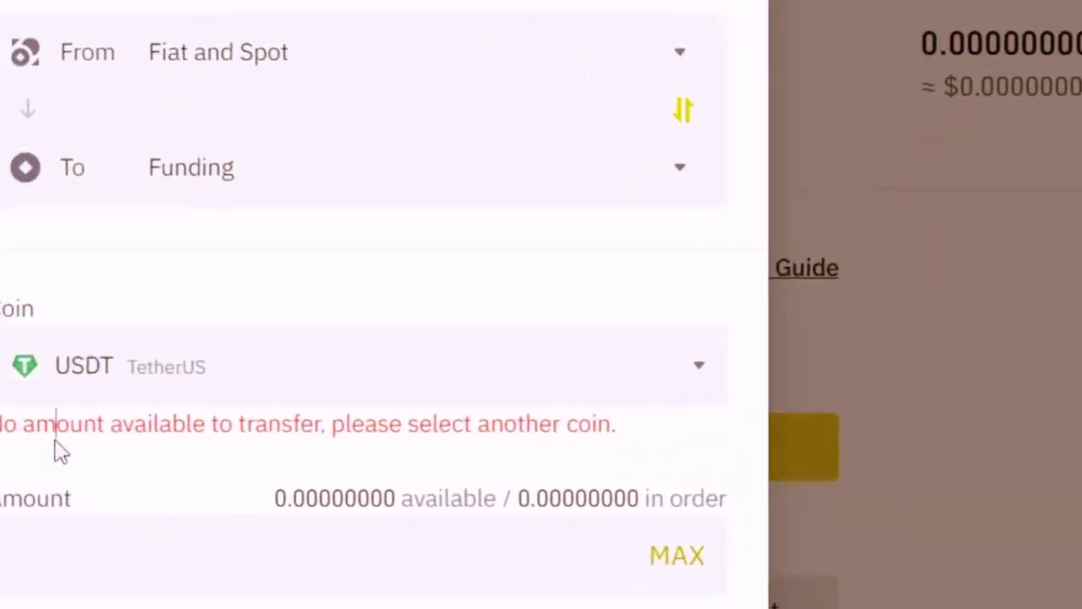
drag(69, 501, 71, 535)
click(62, 551)
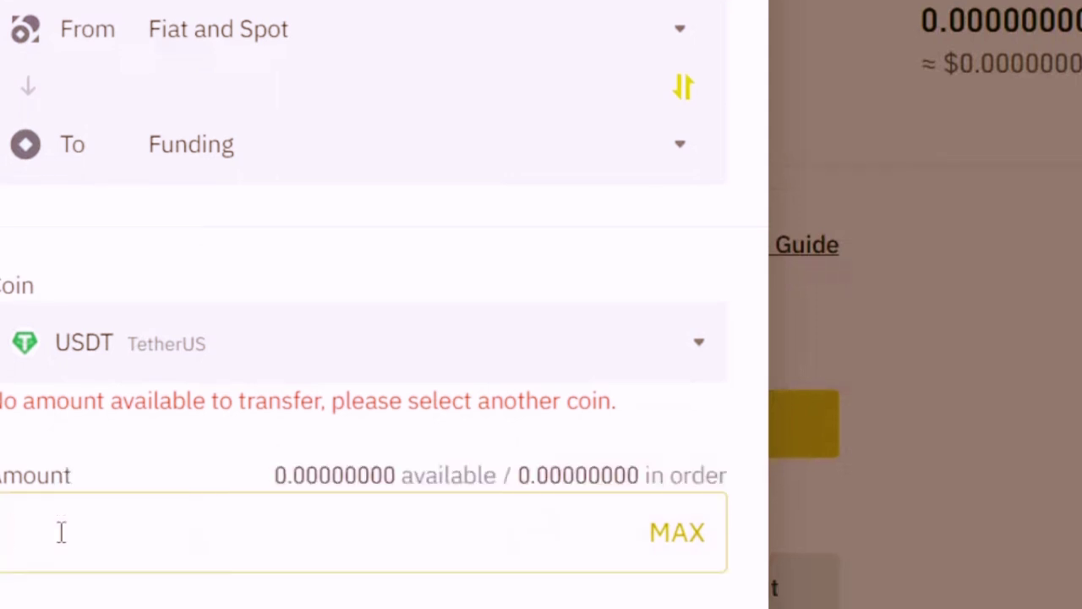
text(2000)
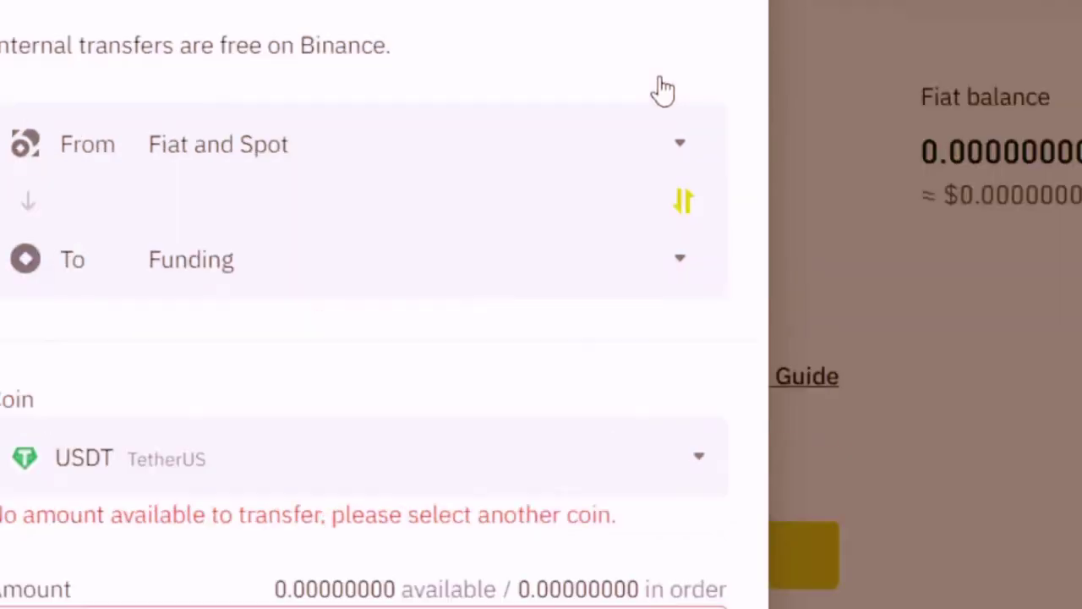
click(707, 0)
- Open the P2P payment methods page in the account settings
mouse_move(1081, 0)
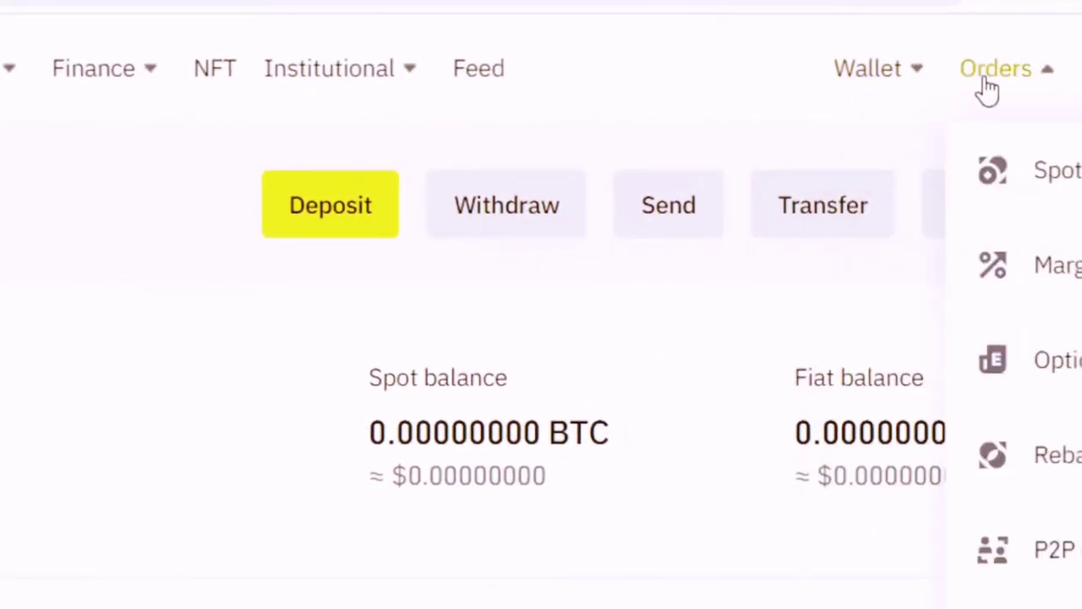
mouse_move(908, 89)
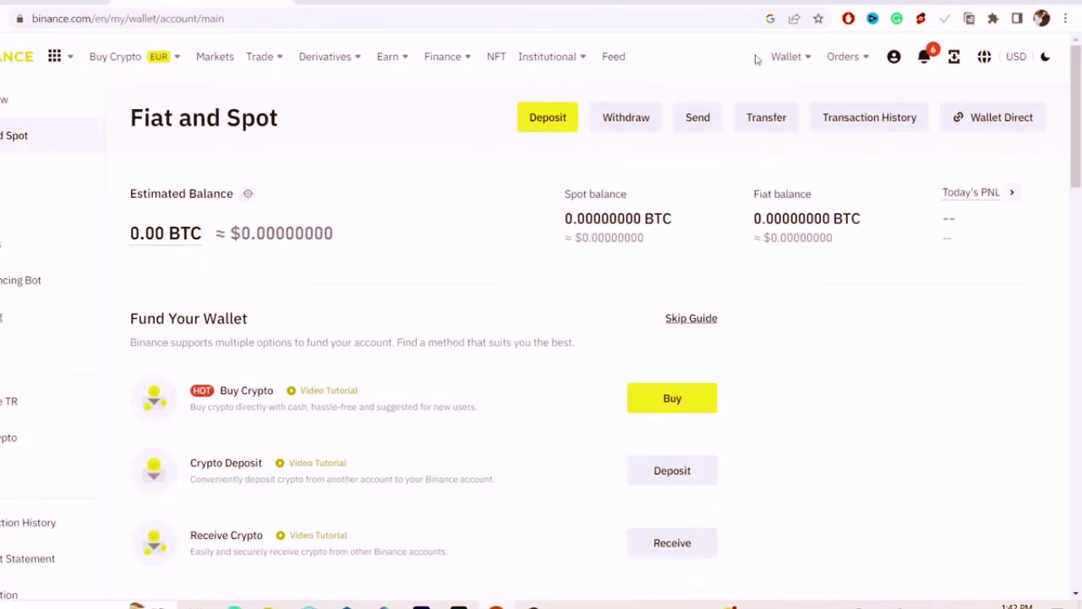
mouse_move(891, 58)
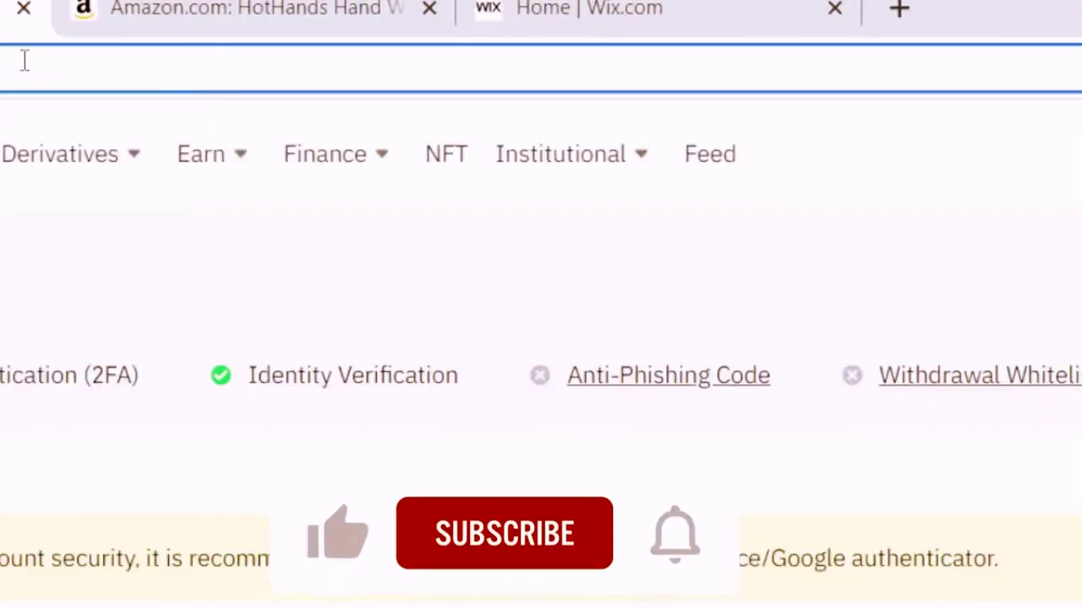
mouse_move(12, 154)
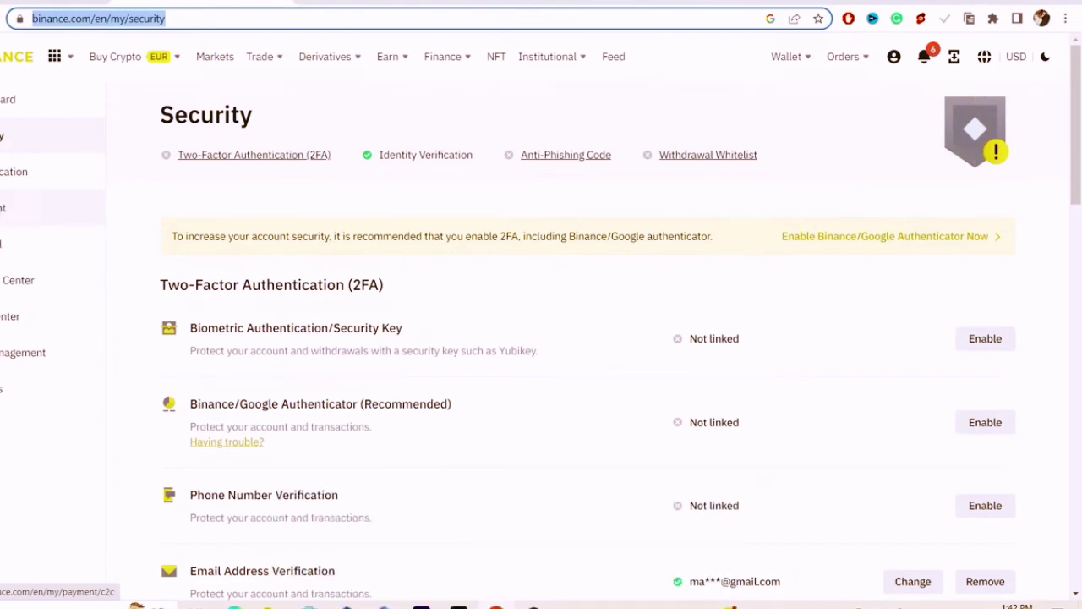
click(2, 208)
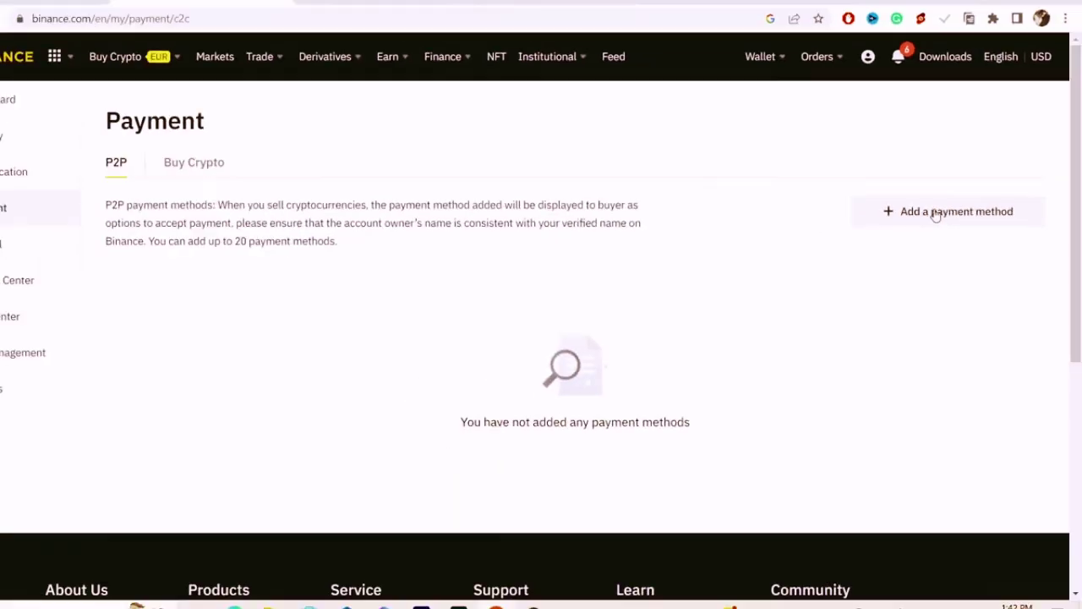
- Start adding a P2P payment method and choose Revolut from the full list of methods
click(959, 217)
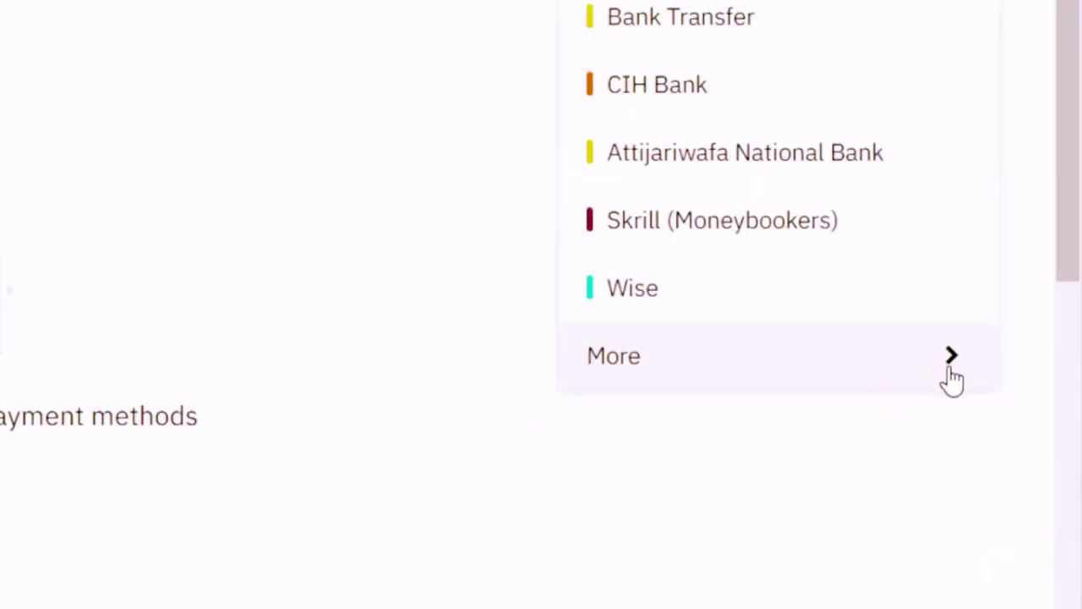
click(950, 372)
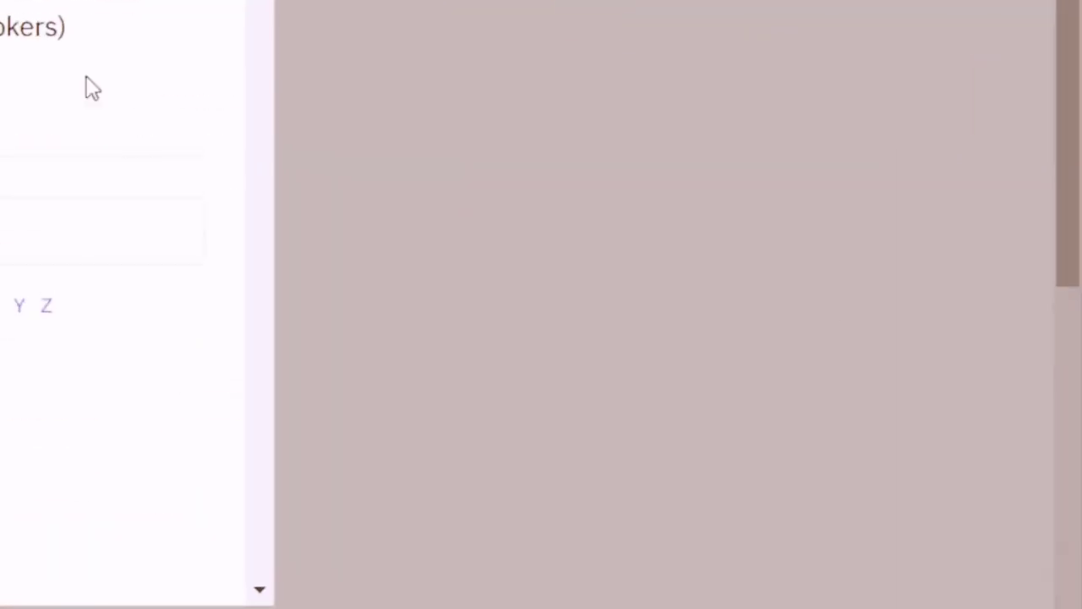
click(41, 286)
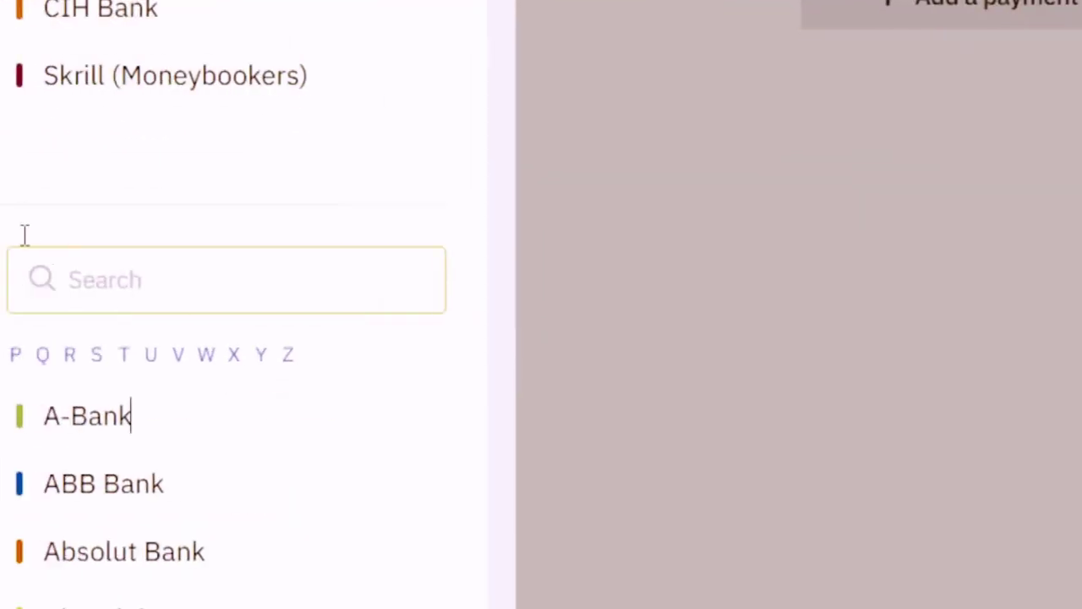
click(17, 277)
click(84, 420)
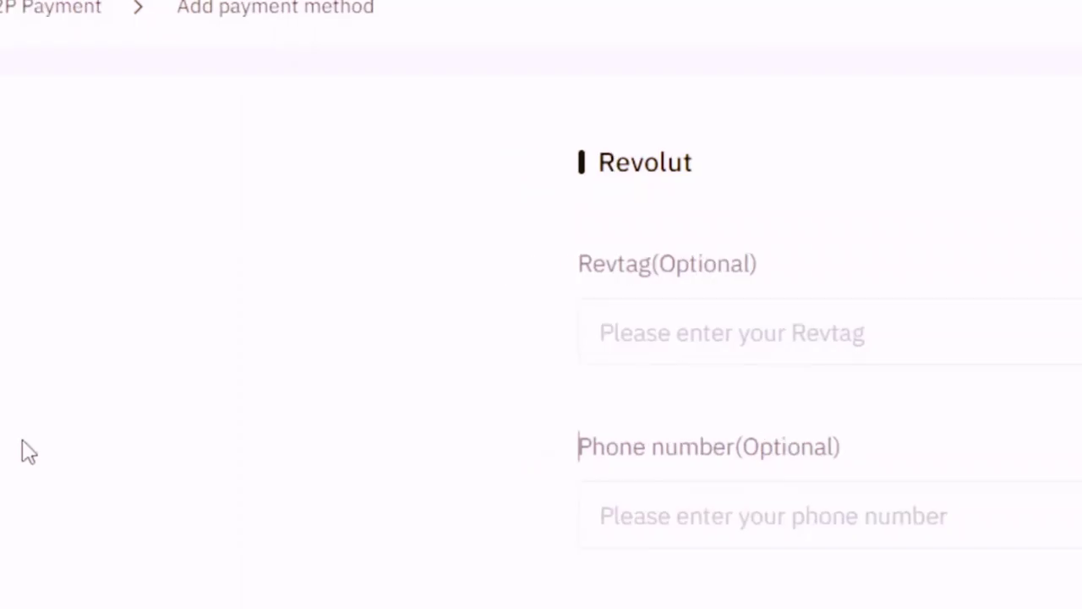
- Examine the optional Revtag and phone number fields of the Revolut payment form without filling them in
click(664, 317)
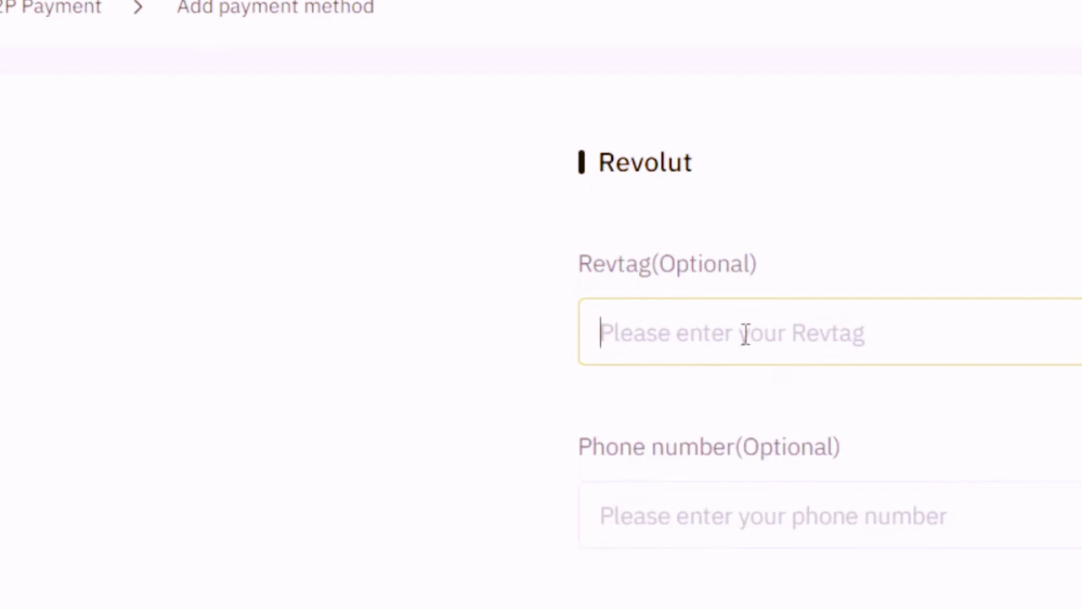
drag(814, 254, 653, 286)
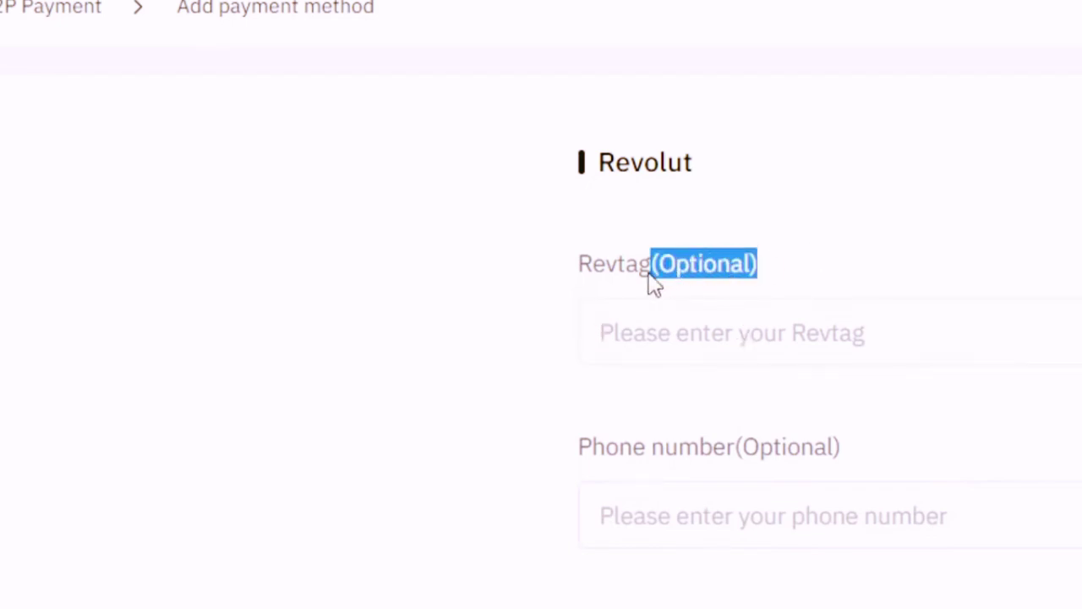
click(687, 334)
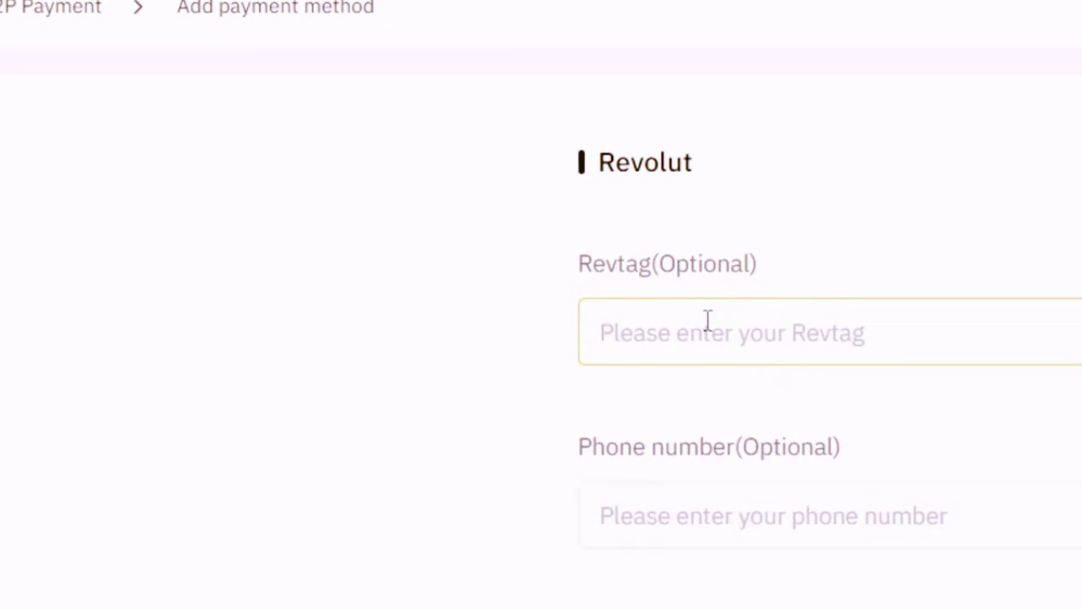
click(738, 516)
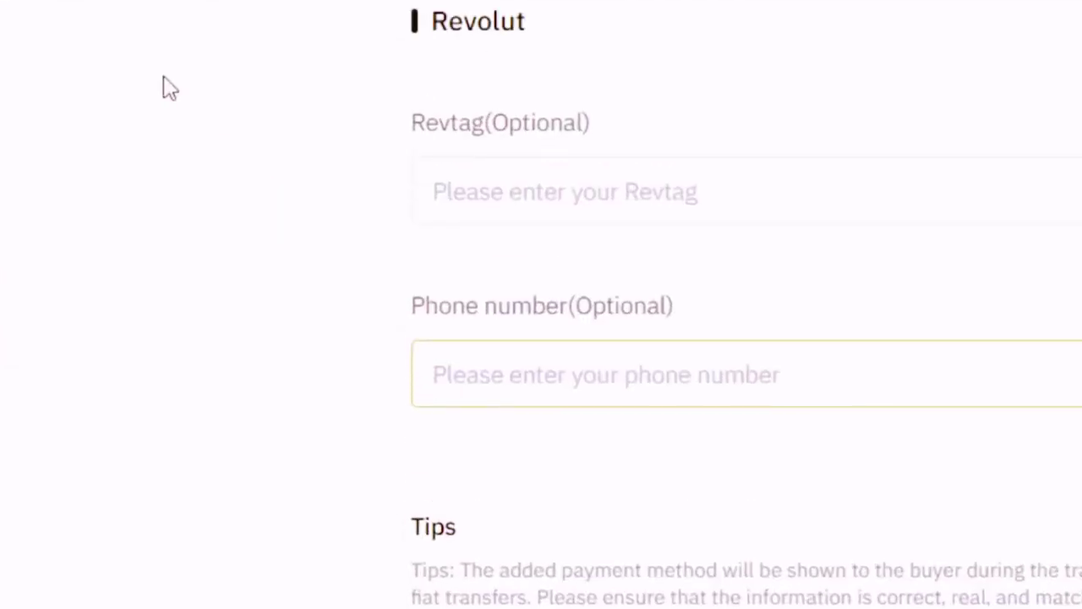
- Open the P2P market for selling USDT and enter an amount of 200
mouse_move(264, 58)
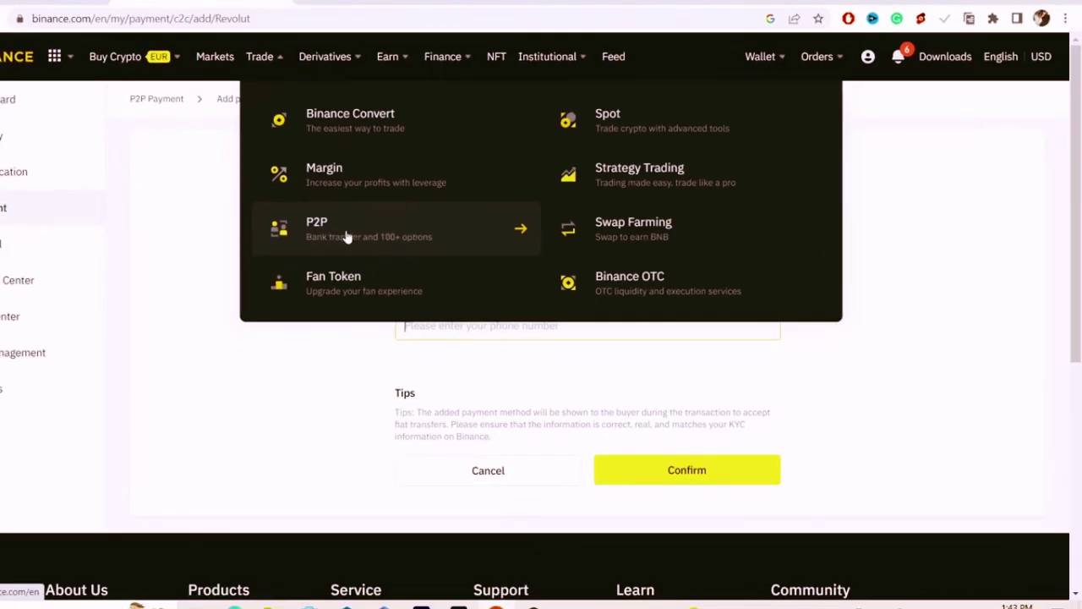
click(347, 236)
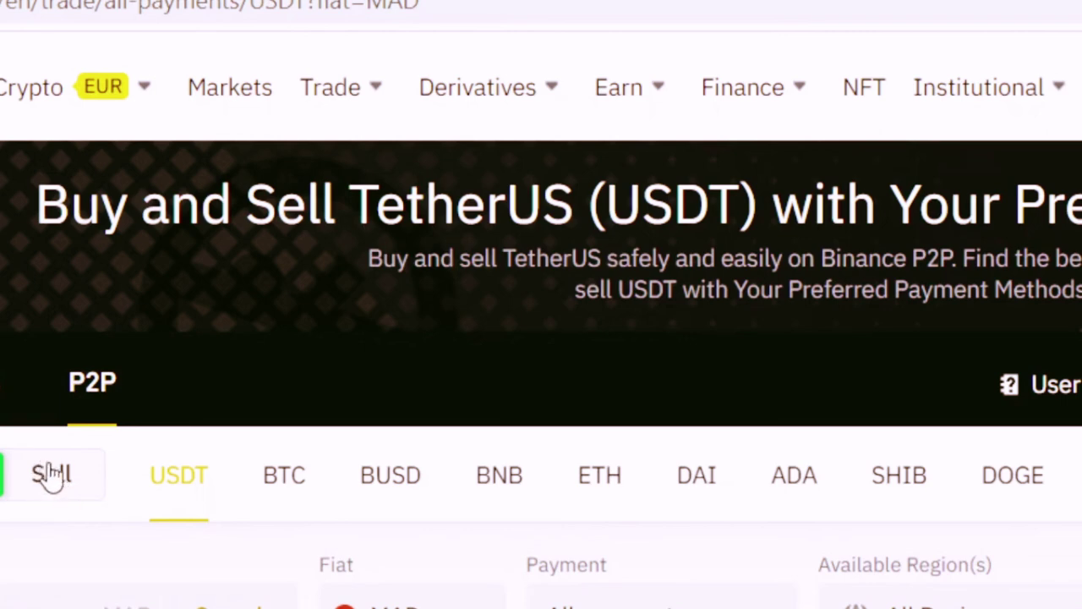
click(53, 487)
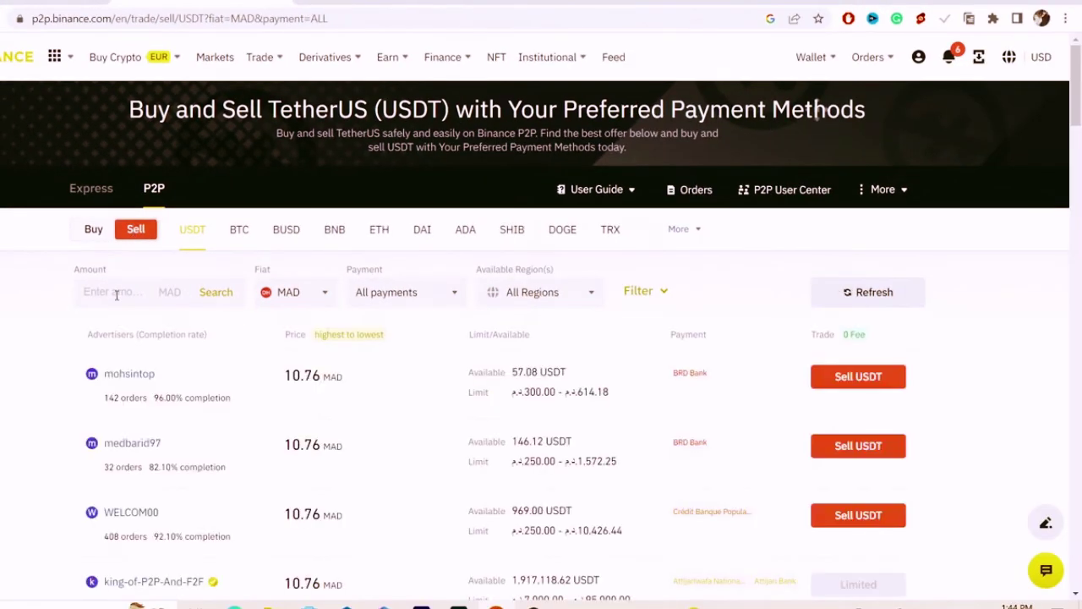
click(117, 294)
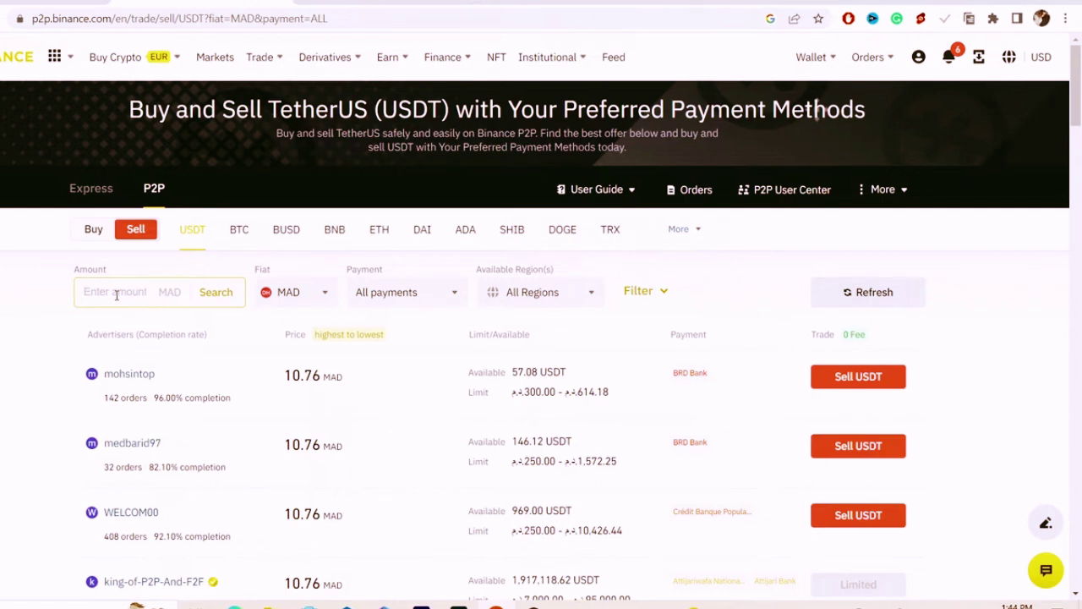
text(200)
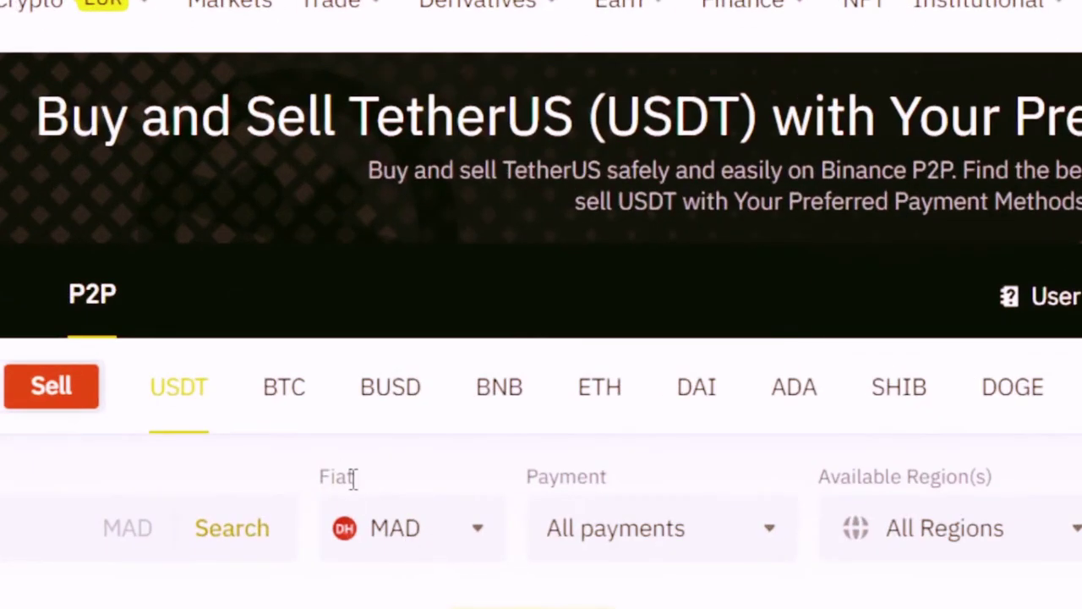
- Set the fiat currency of the USDT sell offers to EUR and accept the scam warning notice
double_click(354, 479)
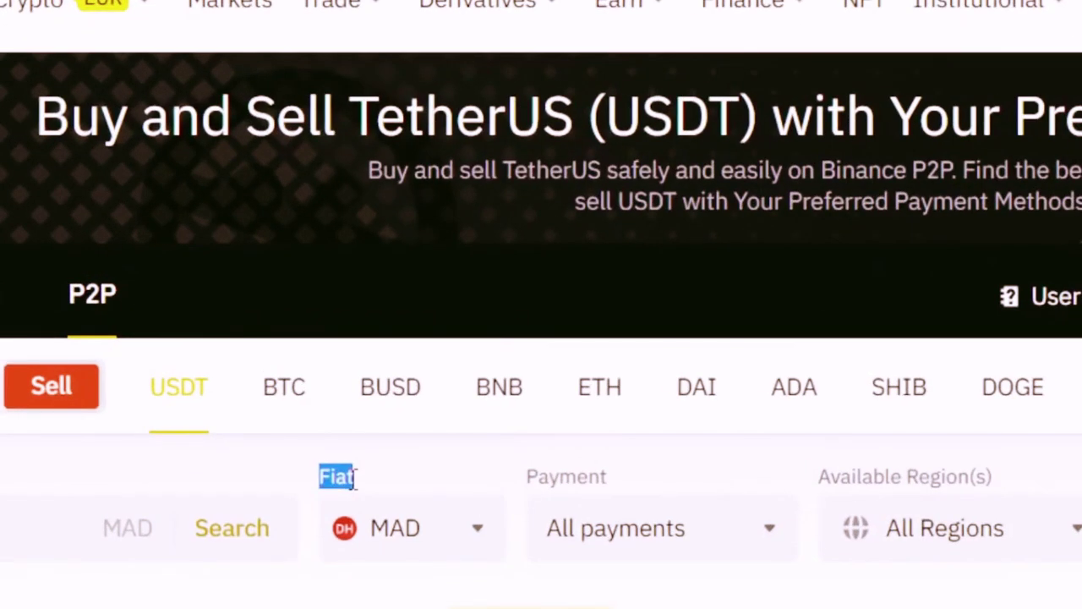
click(409, 536)
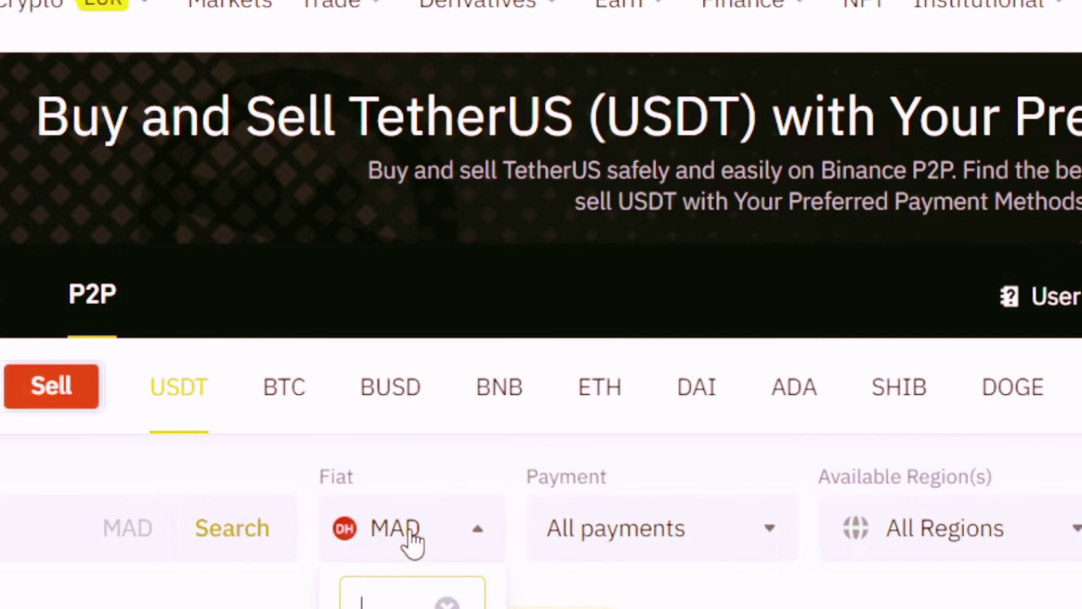
scroll(414, 533, down, 1)
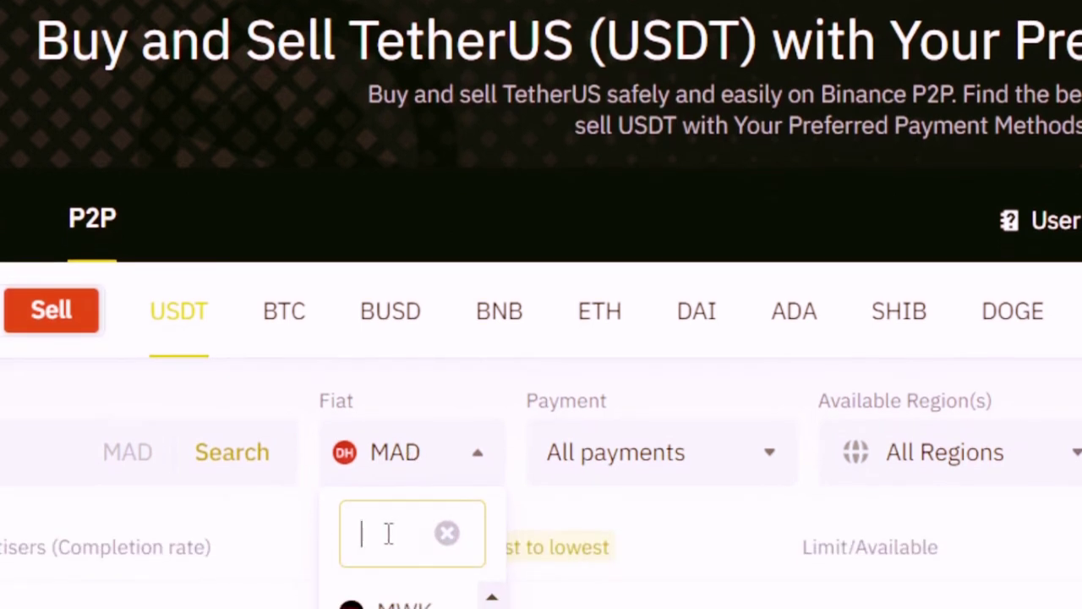
text(EU)
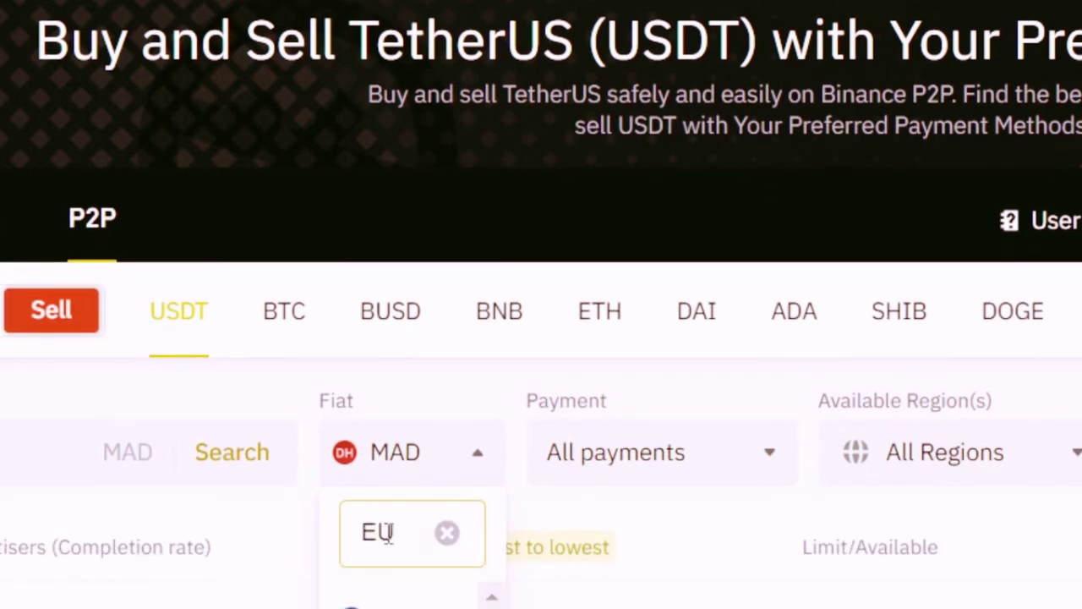
scroll(355, 534, down, 1)
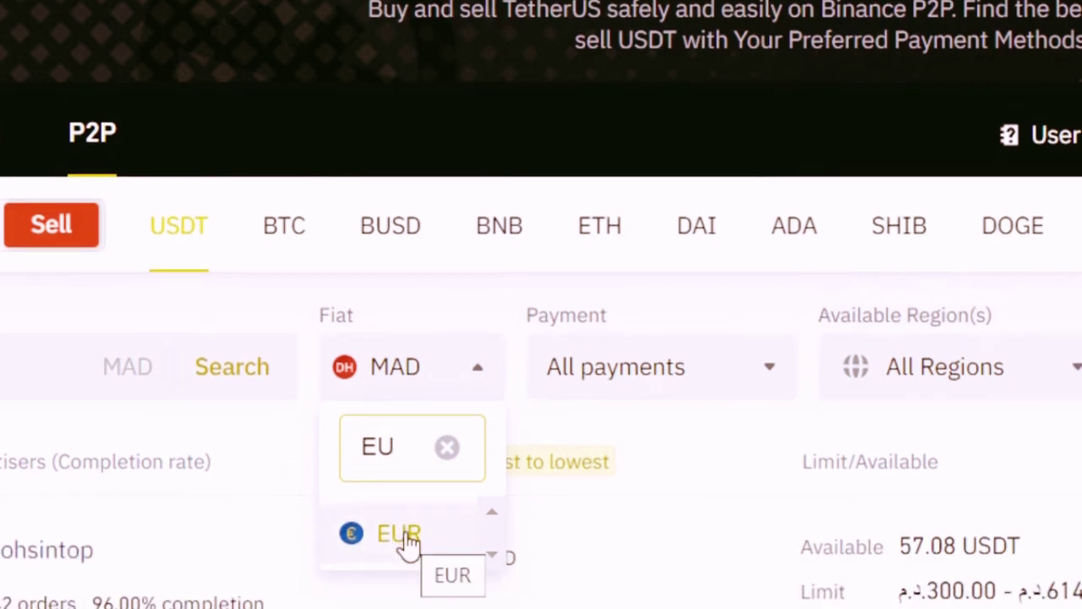
click(405, 535)
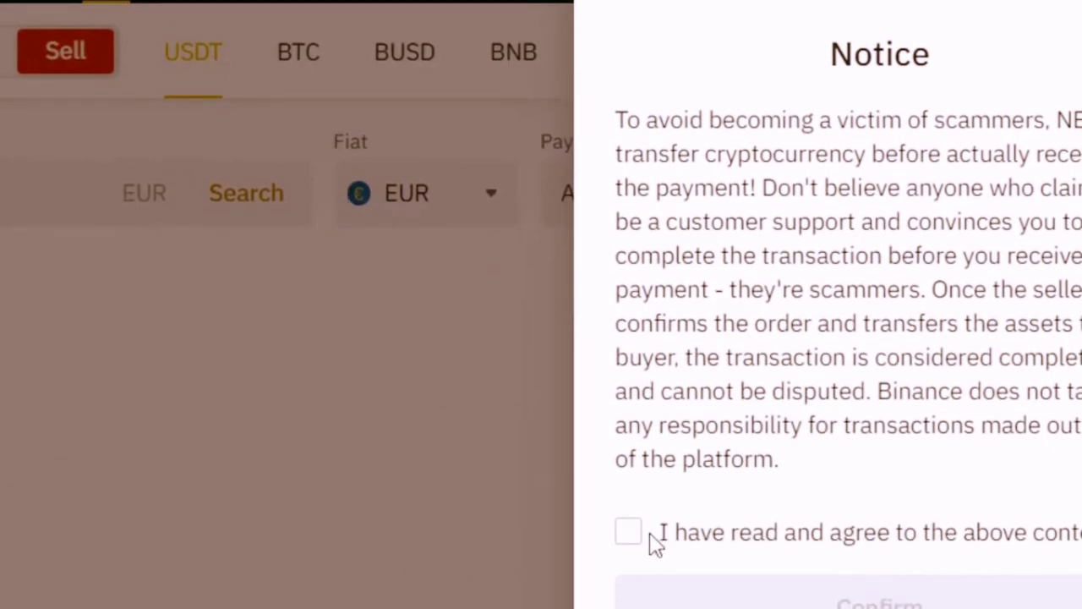
click(648, 533)
click(879, 602)
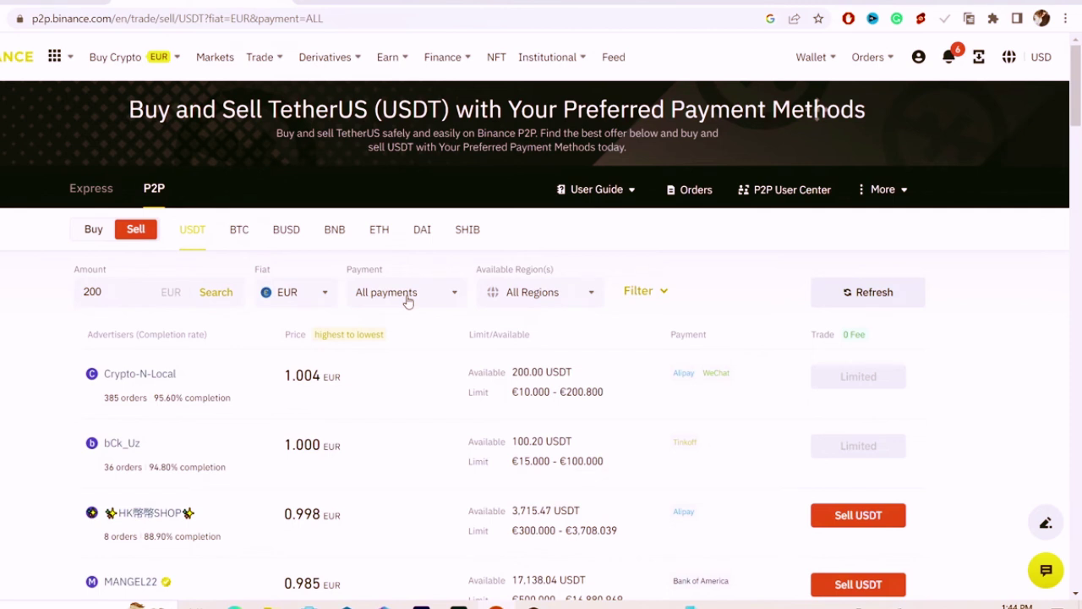
- Filter the EUR sell offers by Revolut as the payment method
click(408, 296)
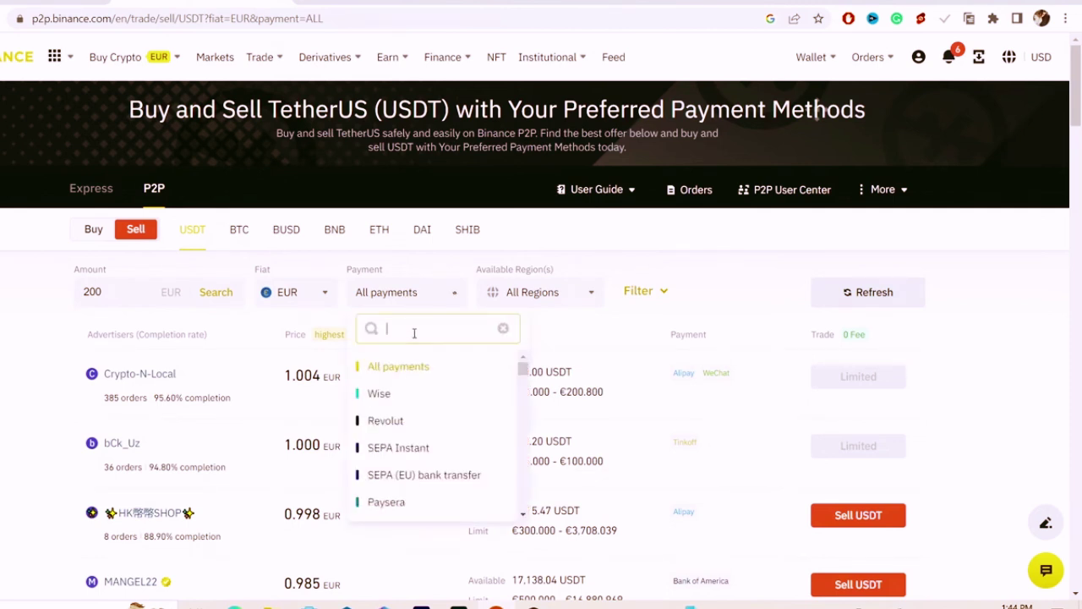
text(Revolut)
click(377, 366)
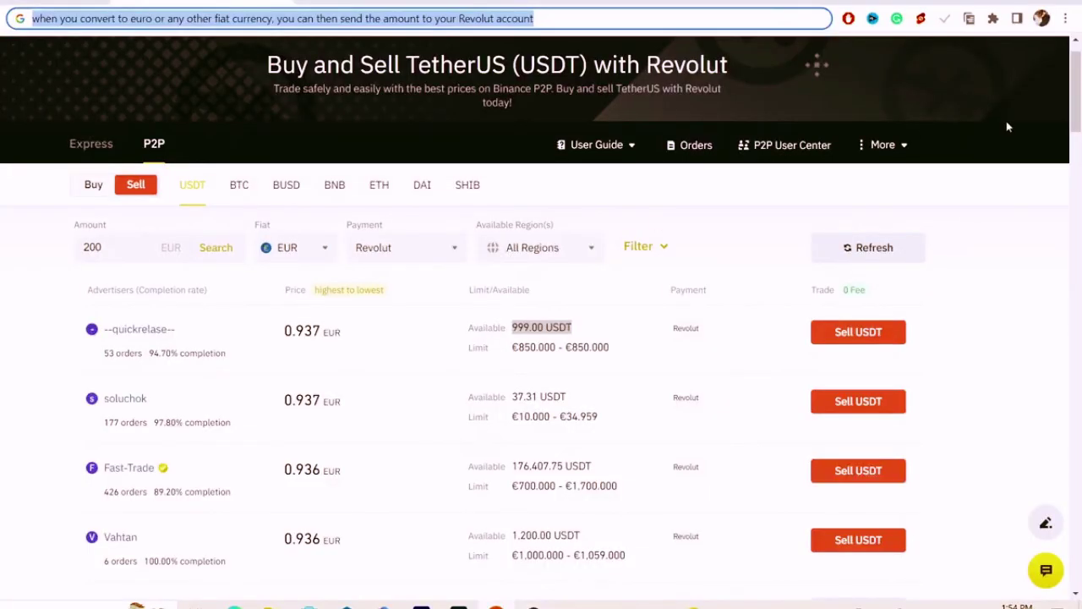
- Check the first Revolut advertiser's order count and reread the note about sending the converted amount to Revolut in the other browser tab
drag(1075, 92, 1076, 93)
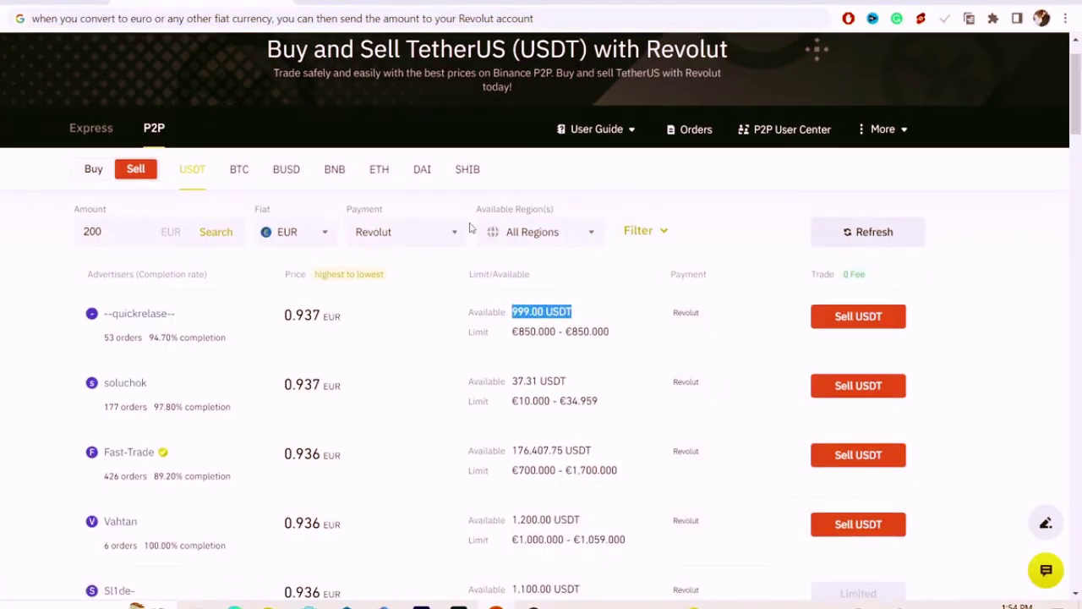
click(105, 340)
mouse_move(105, 339)
mouse_down()
mouse_move(141, 338)
mouse_move(108, 339)
mouse_up()
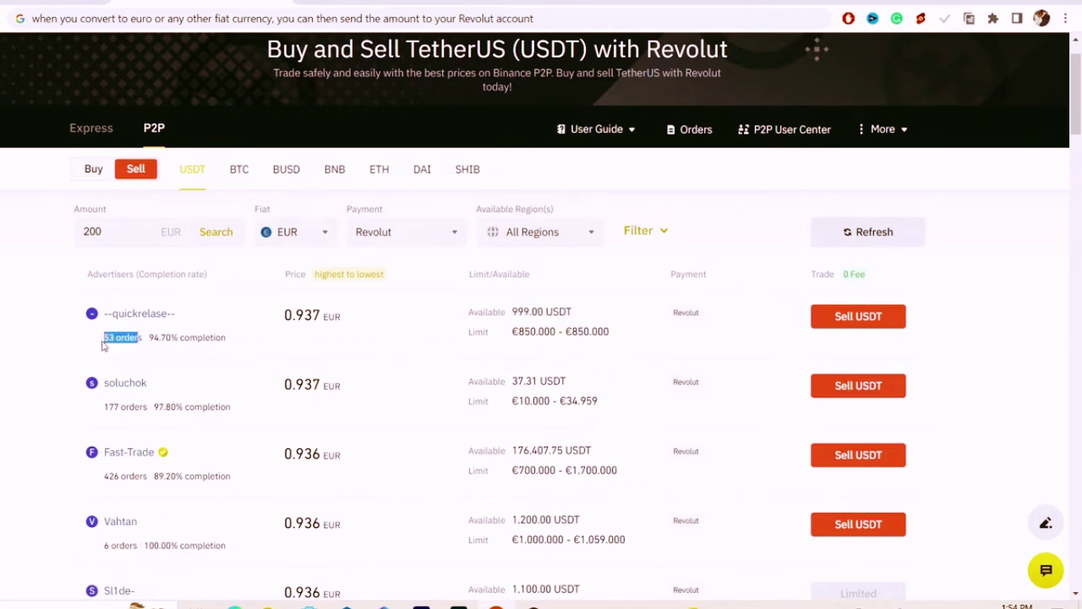
click(338, 3)
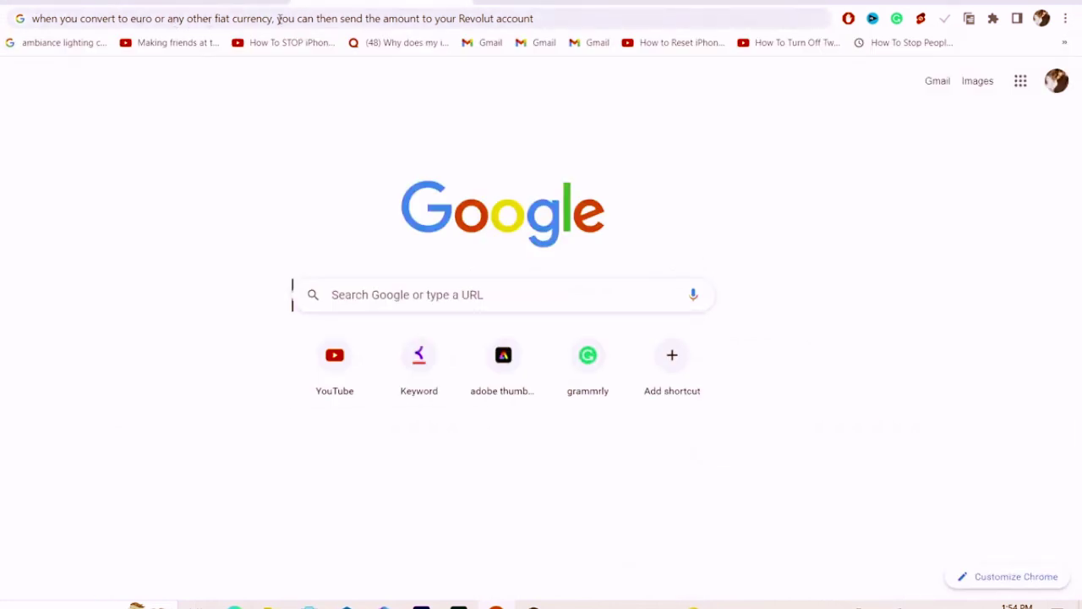
drag(381, 18, 564, 15)
click(565, 14)
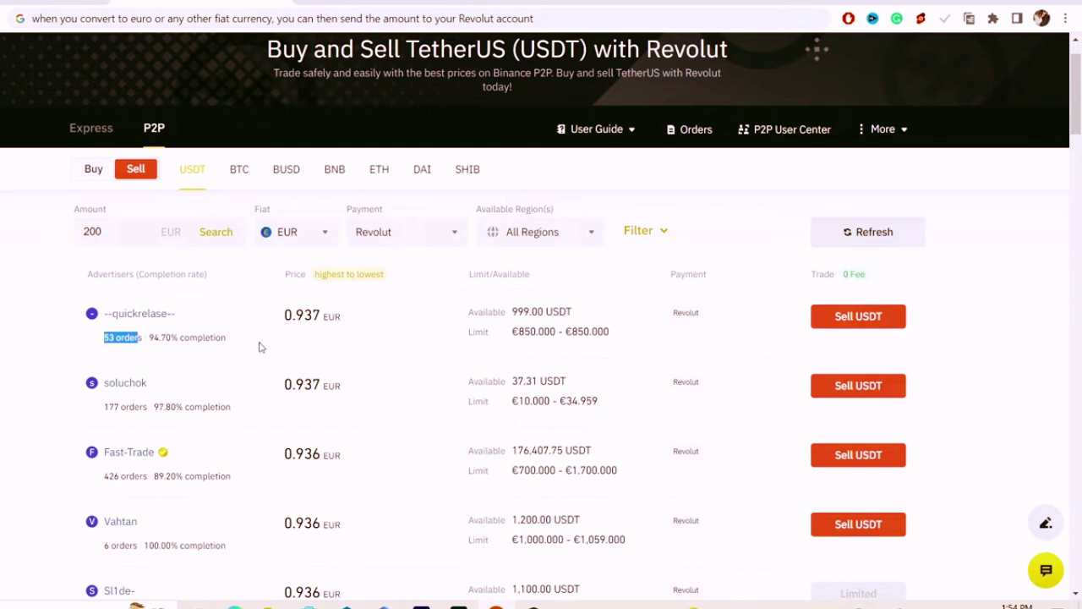
- Compare the order counts and completion rates of the advertisers who accept Revolut
click(139, 338)
drag(142, 340, 104, 341)
drag(183, 407, 248, 415)
scroll(1079, 99, down, 1)
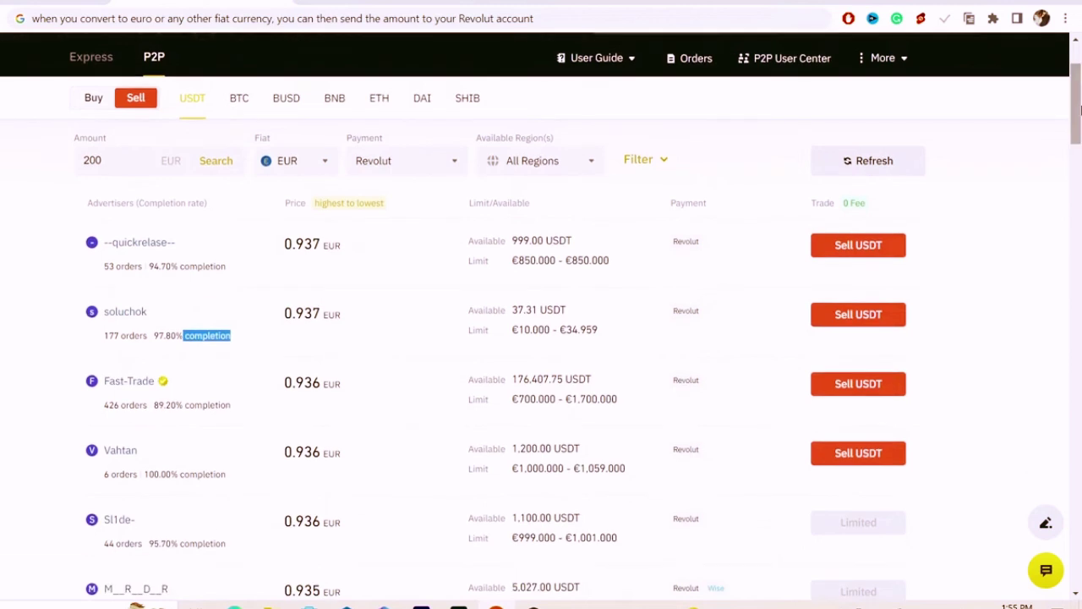
drag(153, 335, 187, 337)
drag(143, 474, 218, 469)
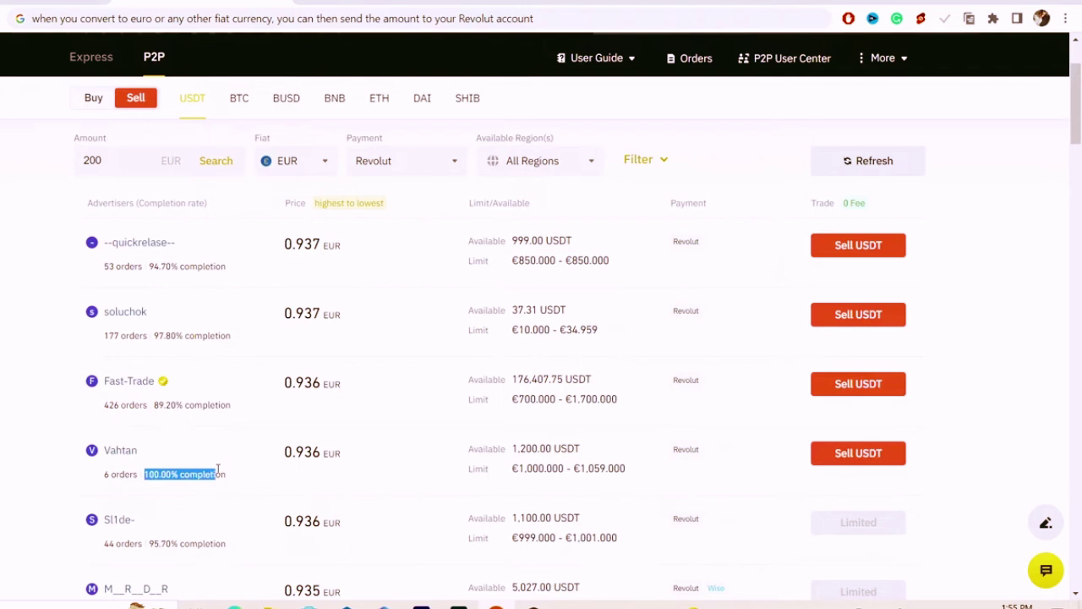
triple_click(124, 474)
drag(1077, 102, 1079, 137)
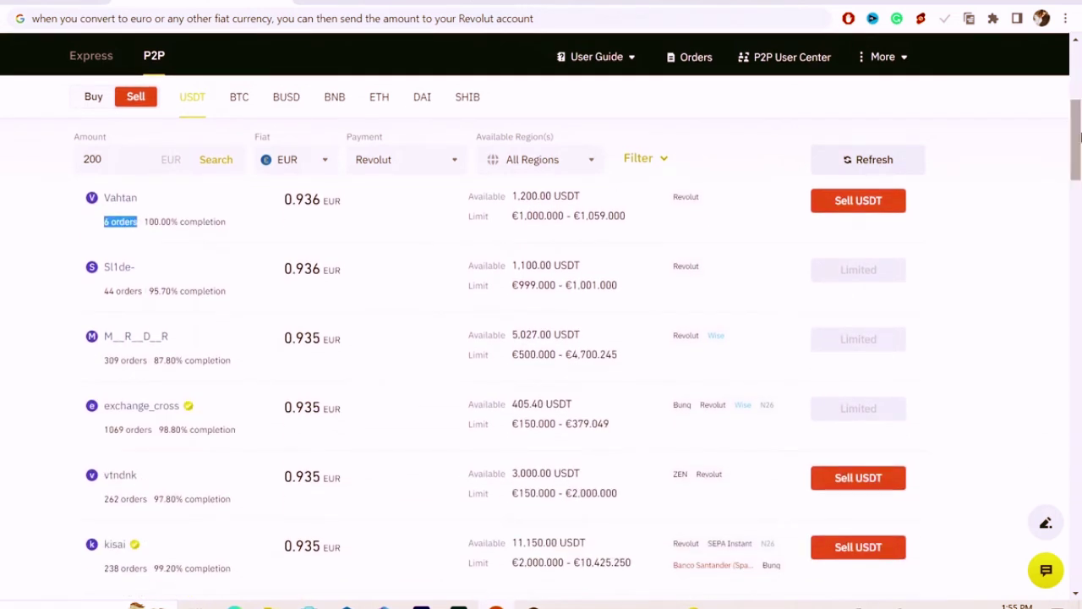
click(155, 432)
drag(155, 432, 178, 427)
triple_click(179, 431)
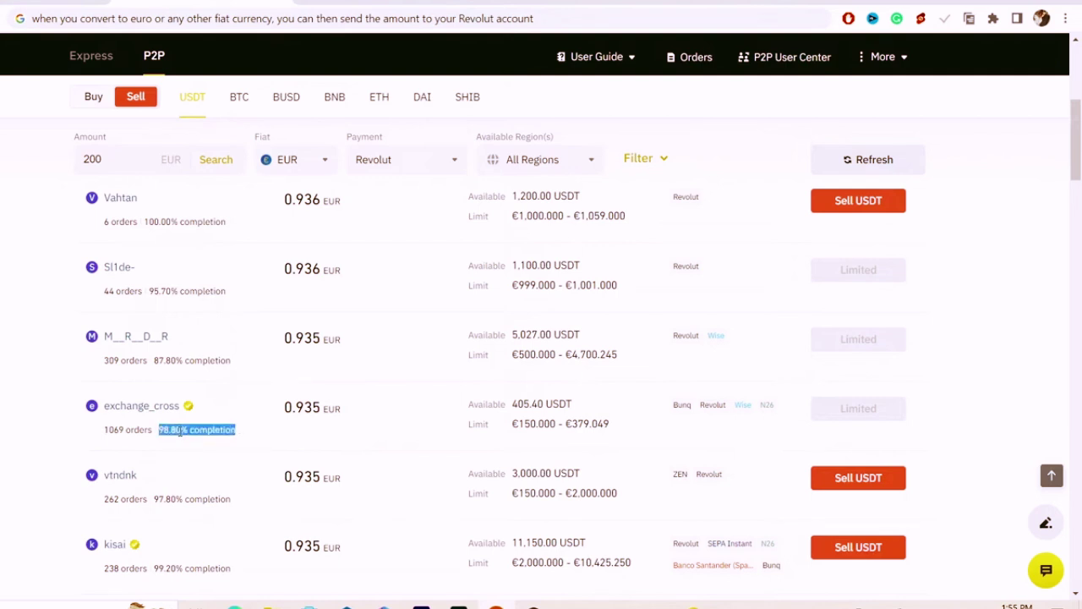
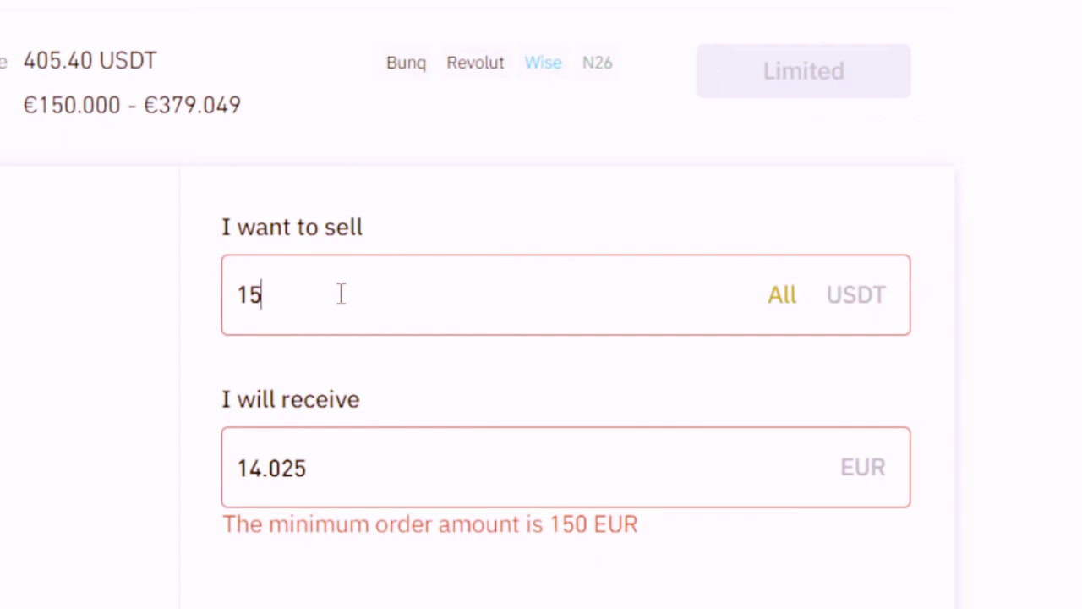
- Try several sell amounts for the offer with the €150.000 - €379.049 limit, ending with 161 USDT
text(0)
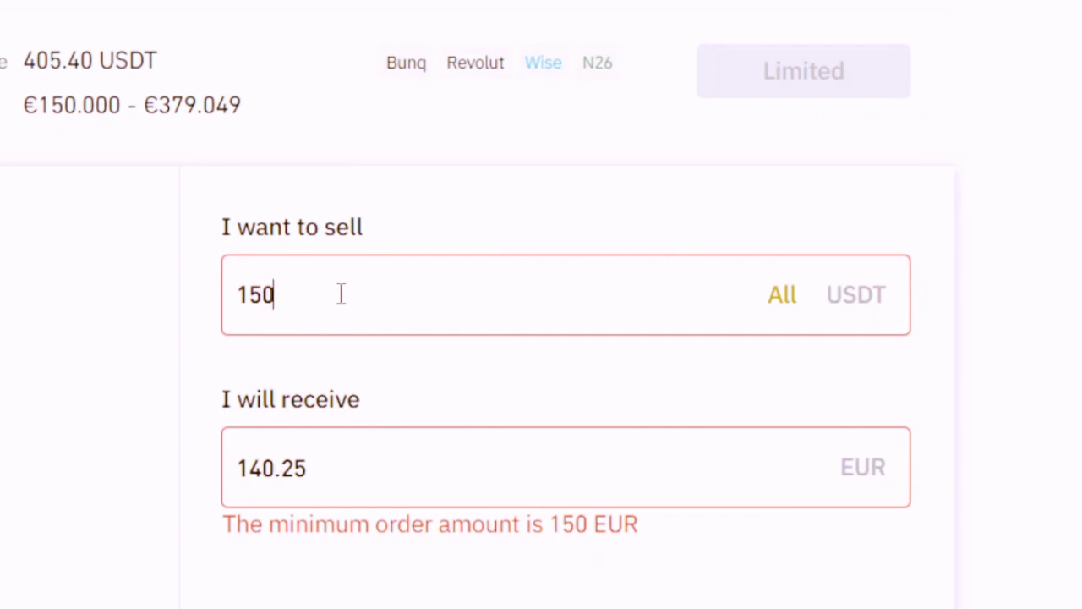
key(BackSpace)
key(BackSpace)
text(67)
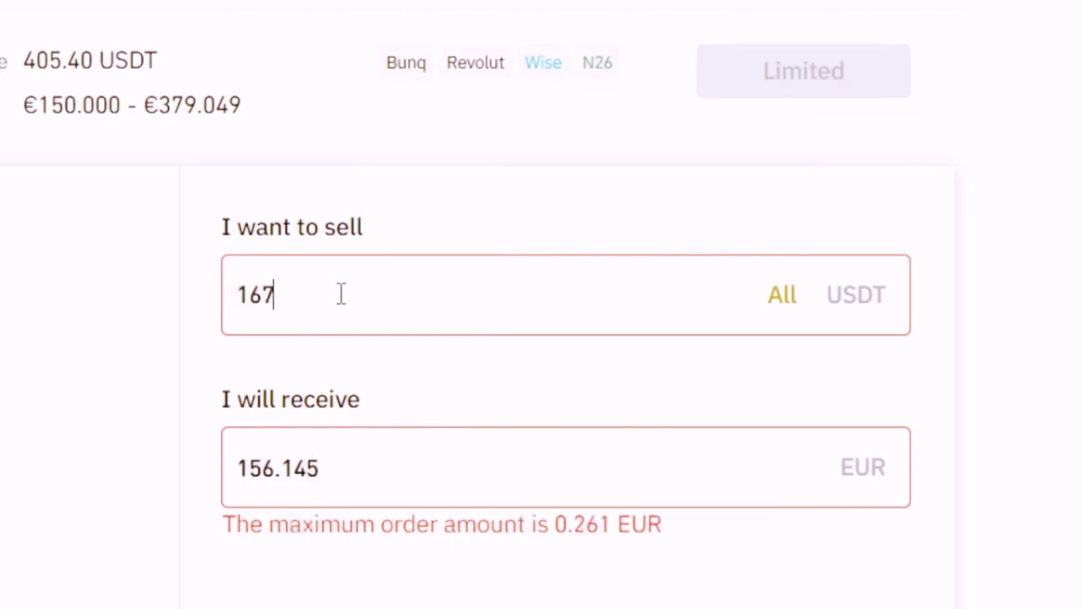
key(BackSpace)
text(0)
key(BackSpace)
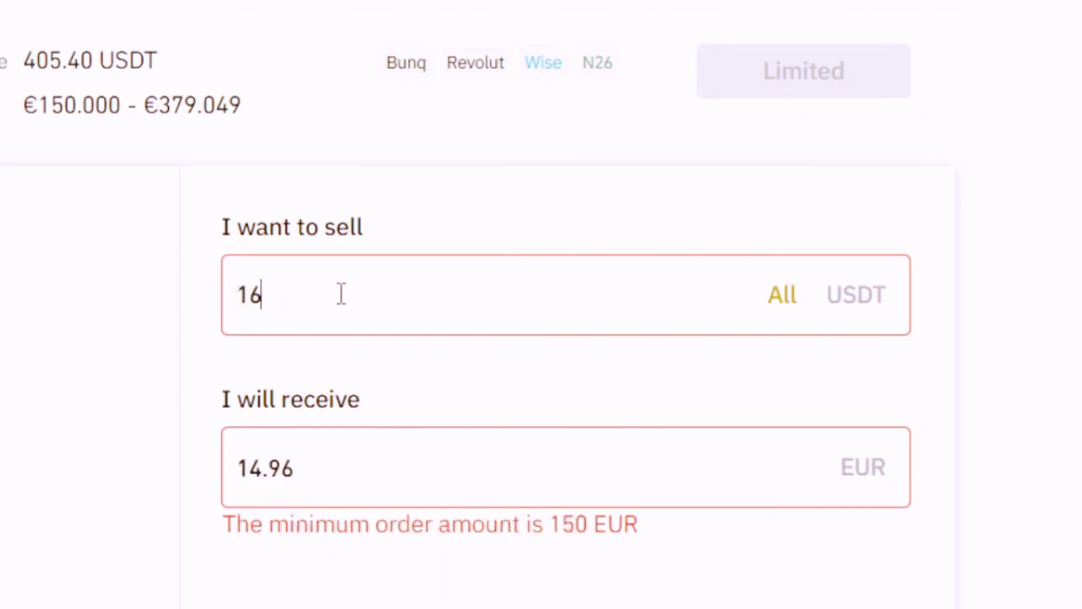
text(8)
key(BackSpace)
text(4)
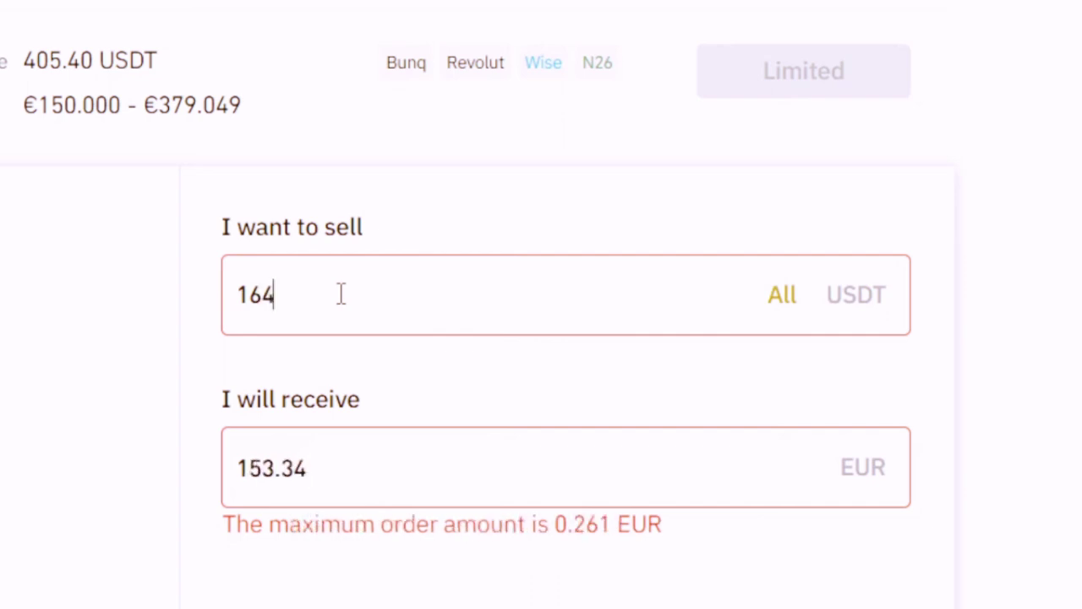
key(BackSpace)
text(3)
key(BackSpace)
text(2)
key(BackSpace)
text(1)
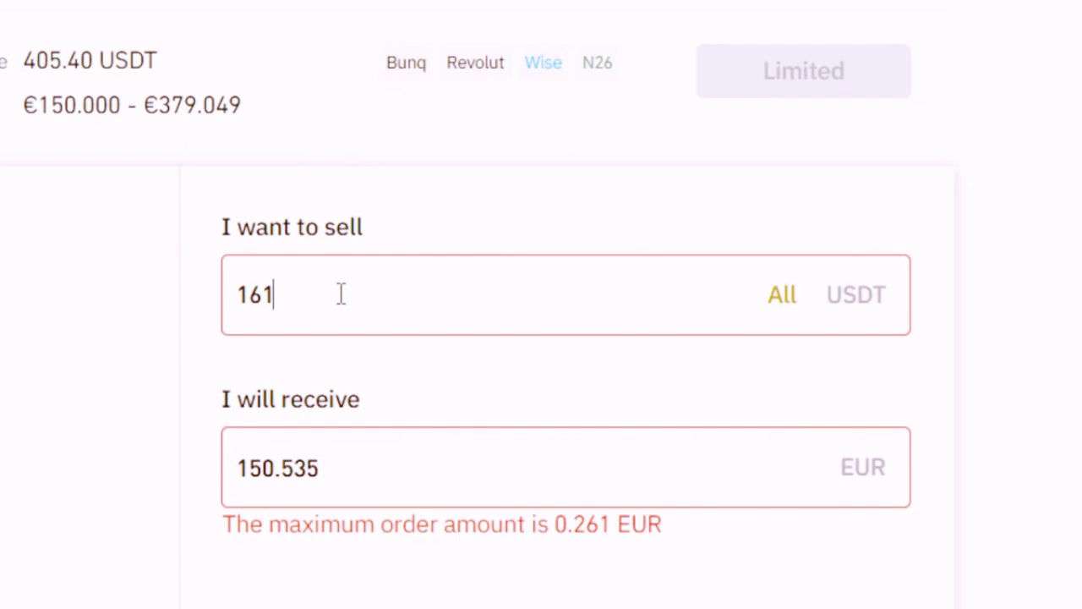
- Open the sell form of the offer with 11,150.00 USDT available, enter 200 EUR as the amount to receive and check its minimum order
scroll(738, 22, down, 5)
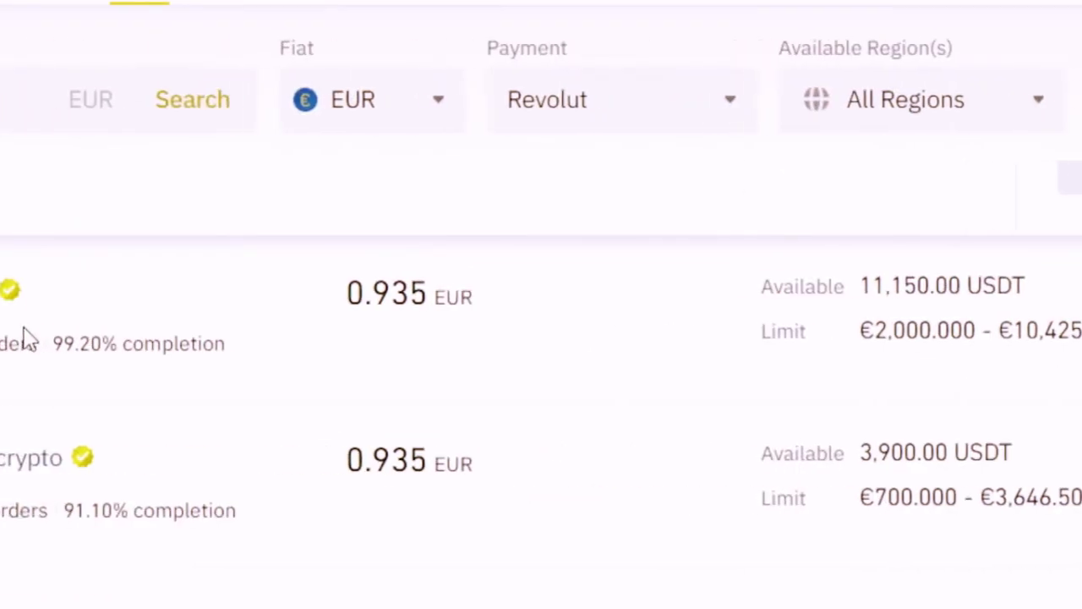
double_click(25, 338)
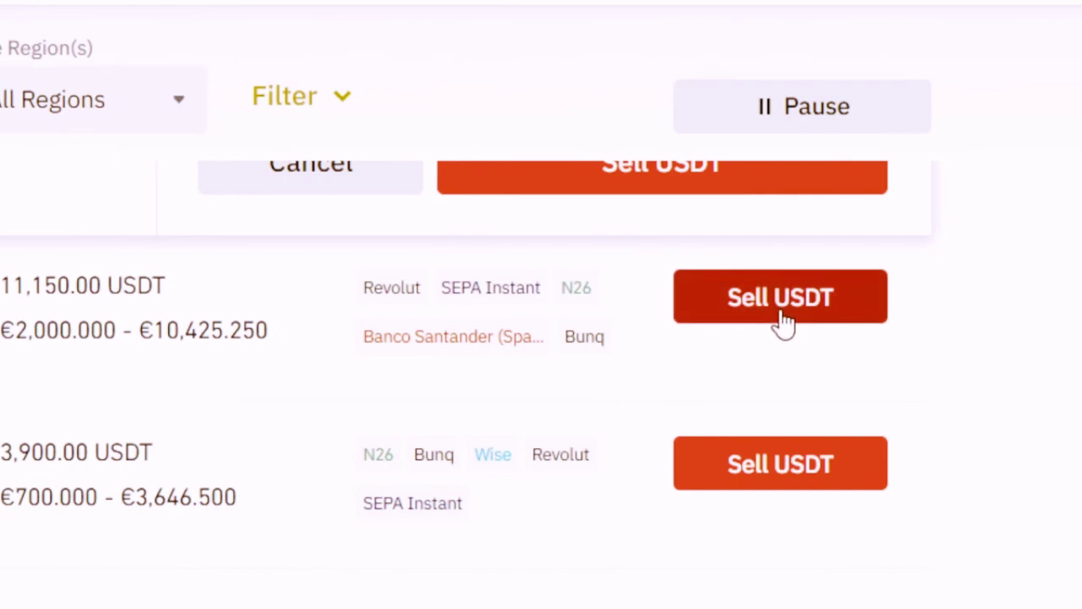
click(780, 314)
scroll(1070, 141, up, 3)
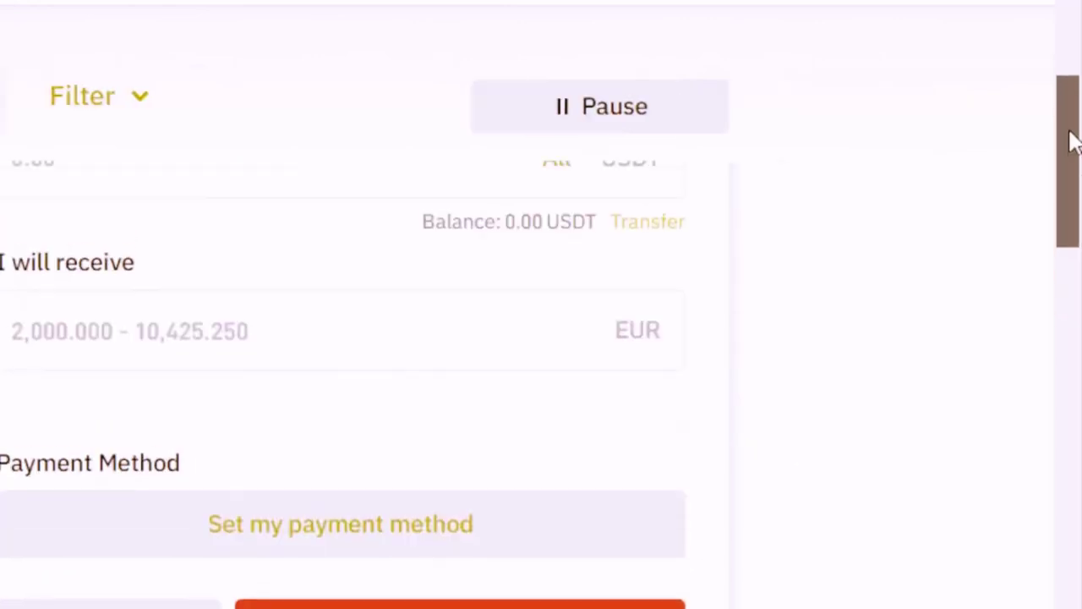
click(93, 401)
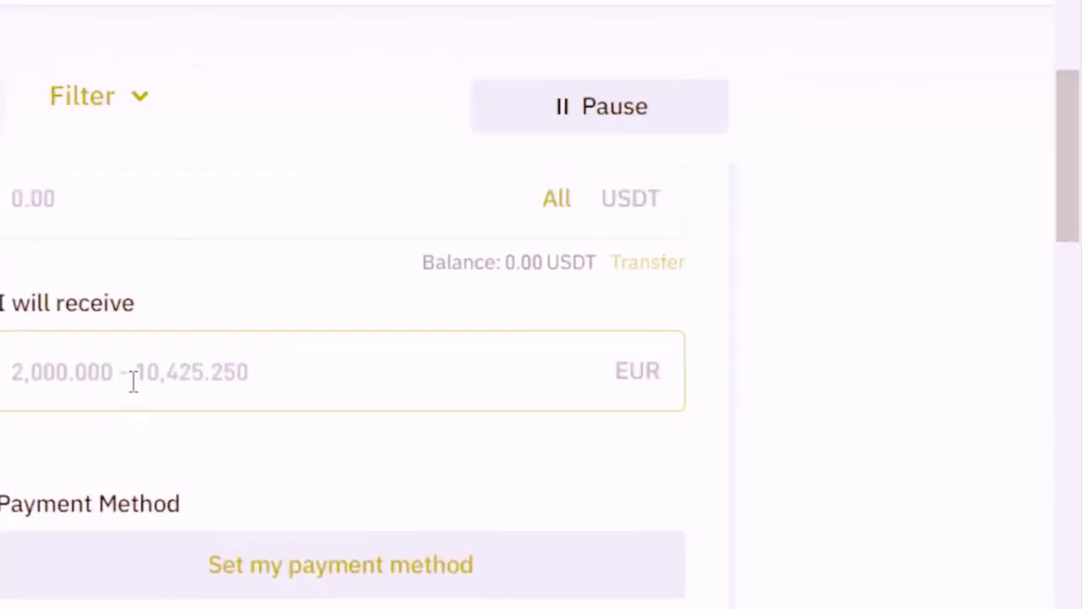
text(200)
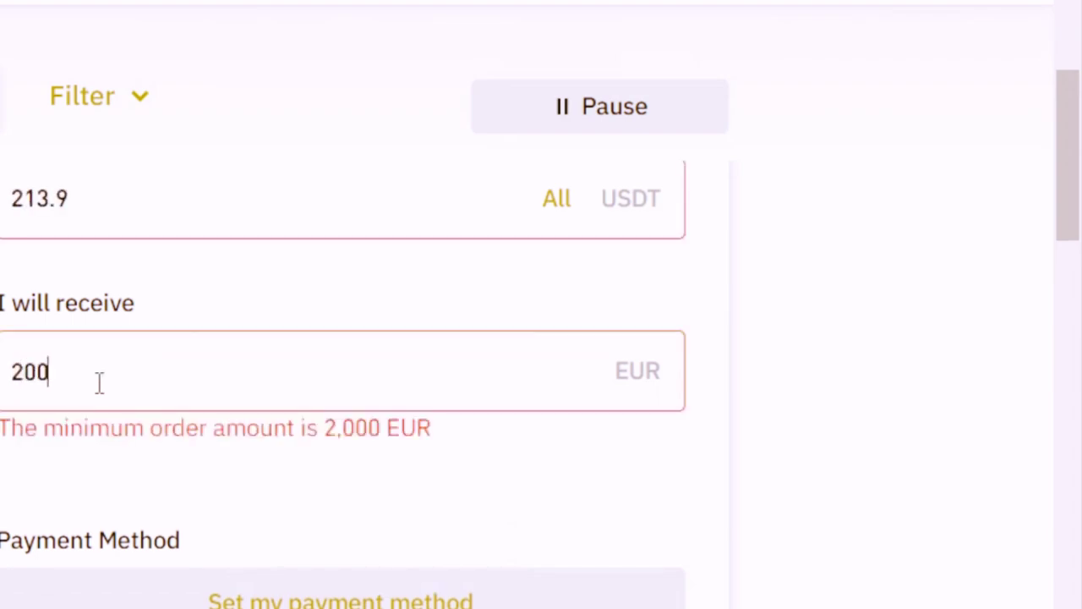
triple_click(173, 427)
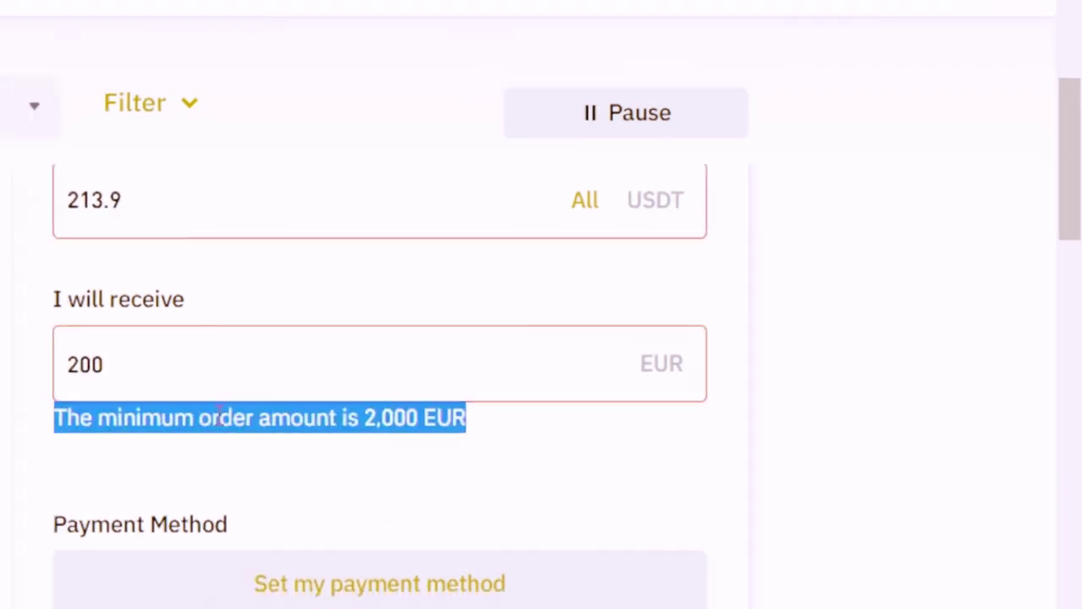
drag(620, 305, 783, 305)
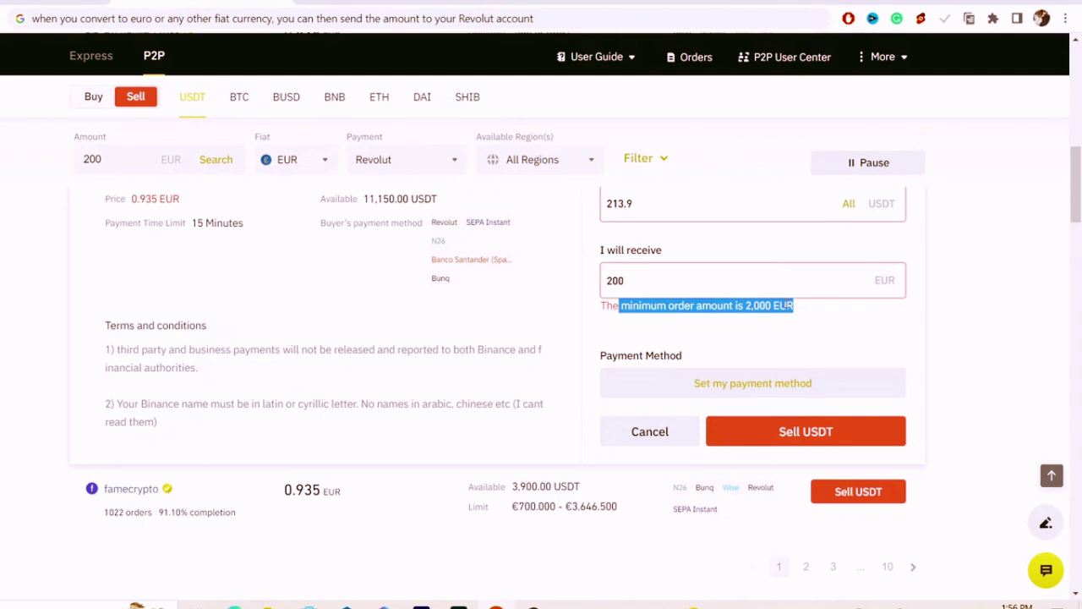
- Open the sell form of the last offer on the first results page and set the amount to sell to 200 USDT
scroll(1067, 216, down, 3)
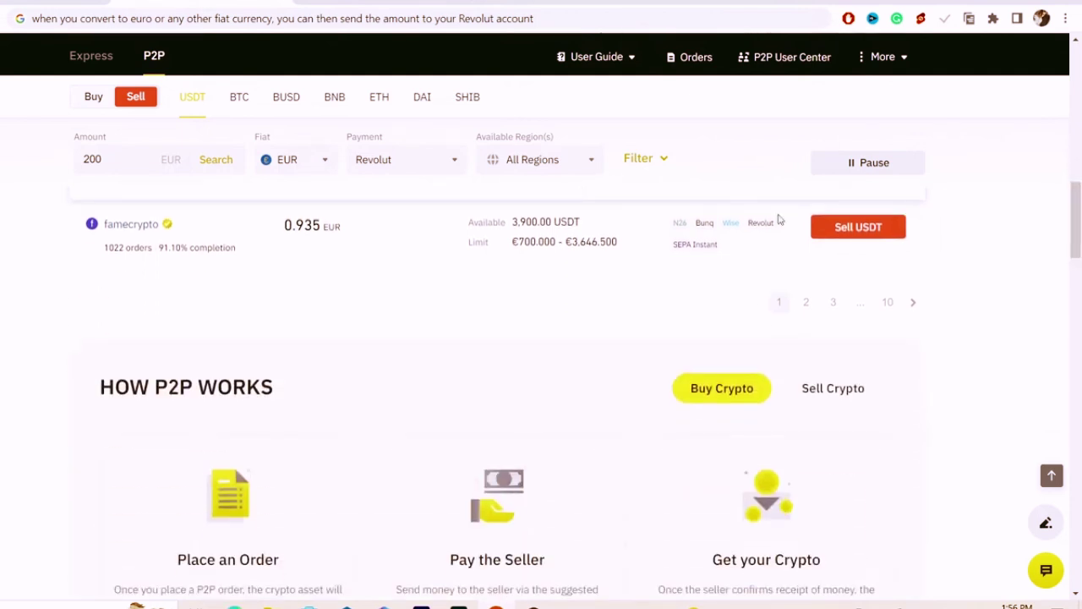
scroll(701, 310, up, 1)
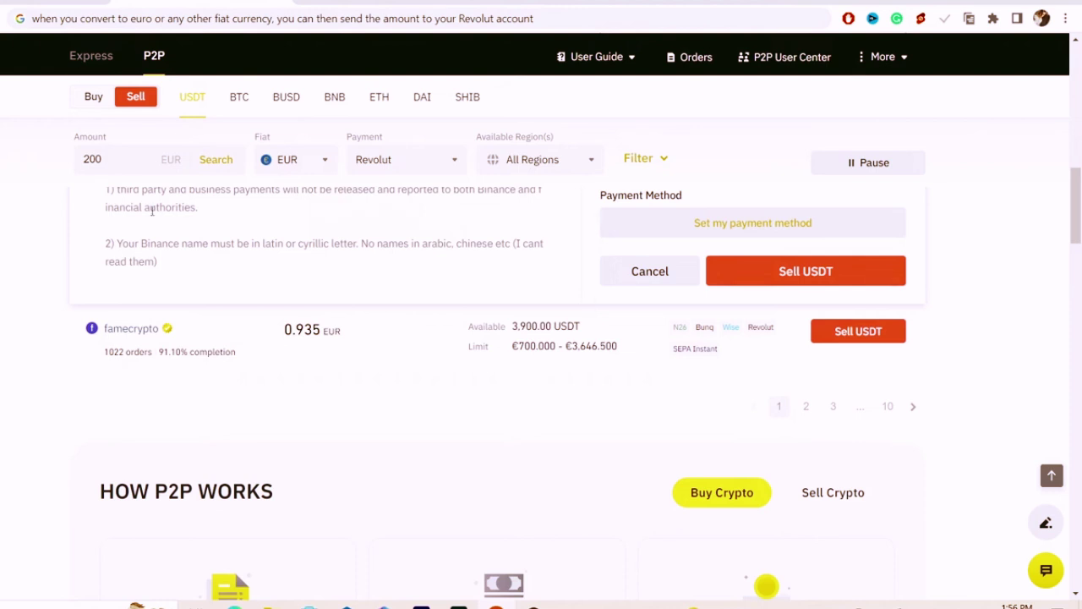
click(860, 331)
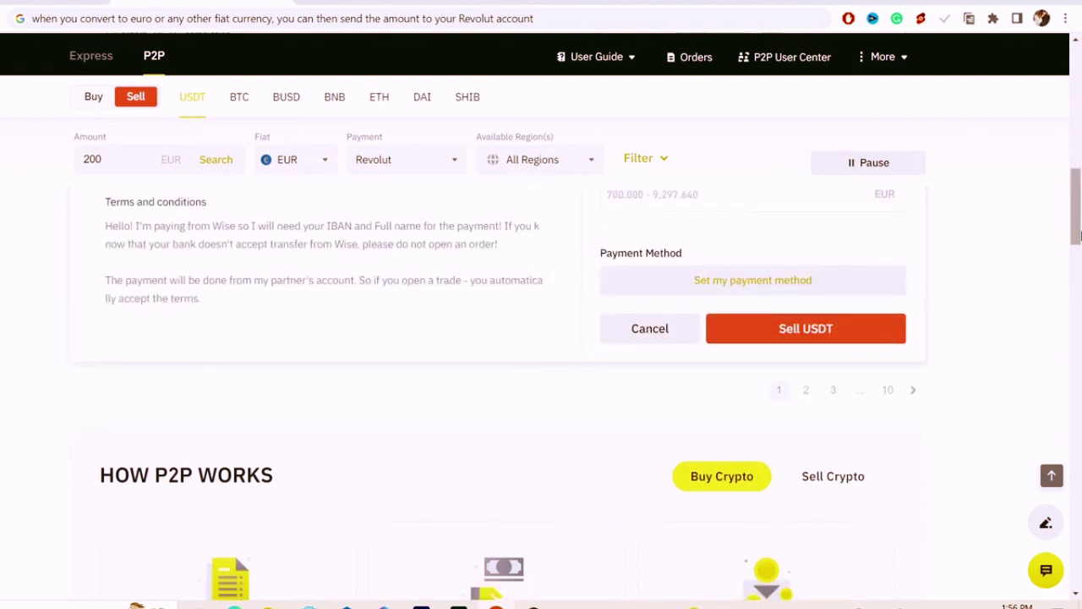
scroll(1078, 215, up, 2)
click(645, 273)
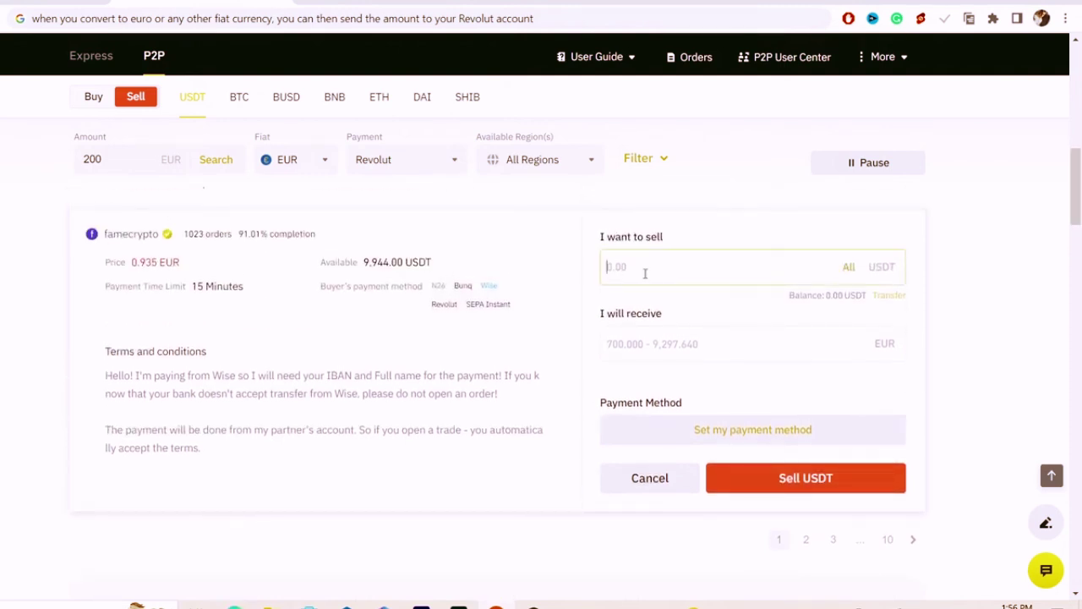
text(200)
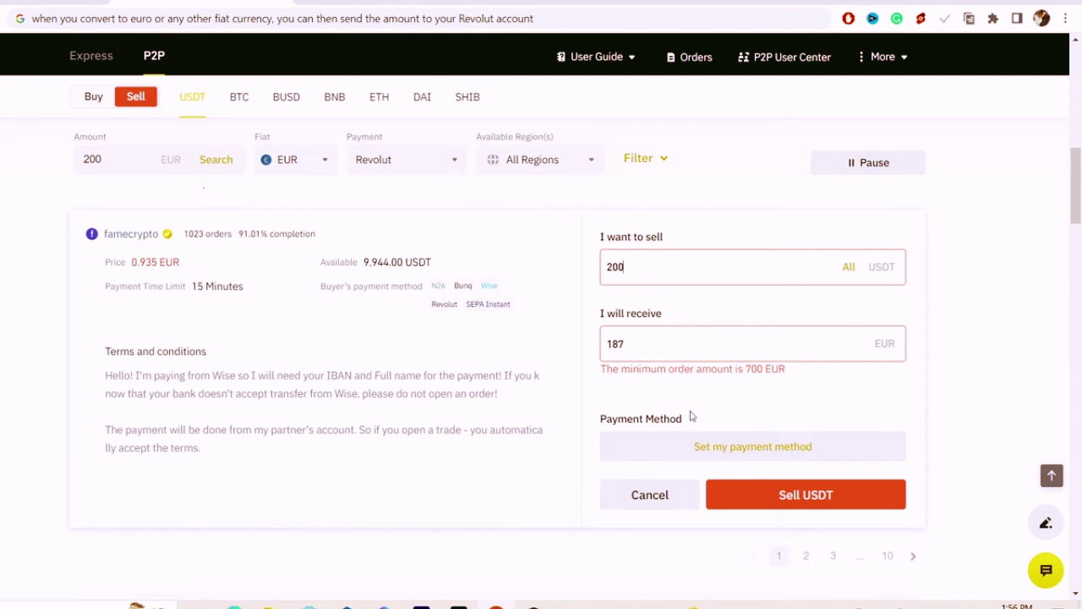
- Check the open offer's minimum order amount and set the amount to sell to 800 USDT
triple_click(690, 368)
click(771, 369)
double_click(677, 266)
text(700)
key(BackSpace)
key(BackSpace)
key(BackSpace)
text(800)
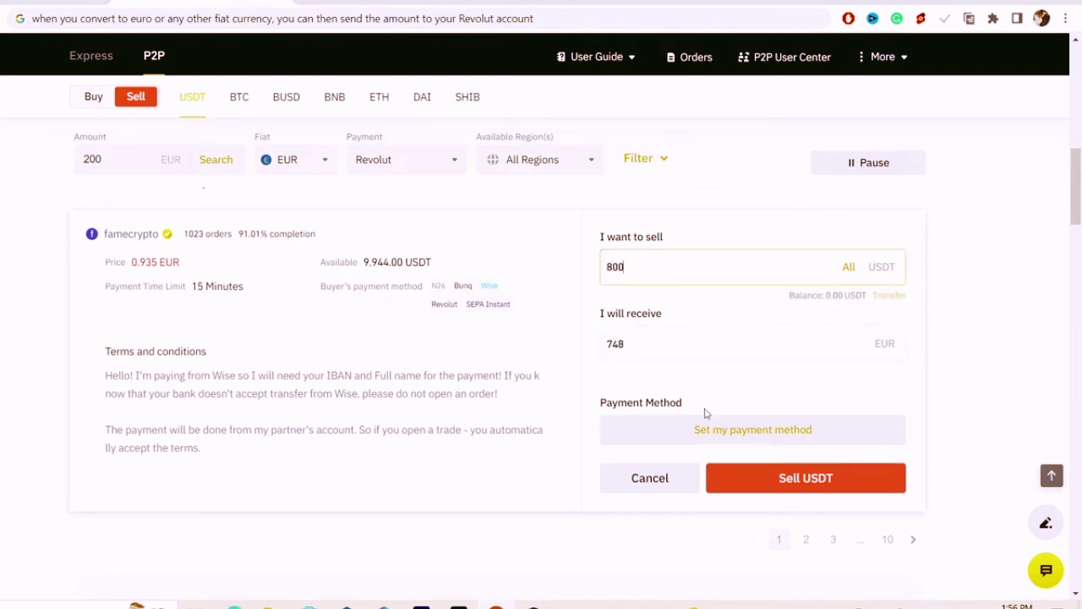
- Review the USDT amount to sell and the EUR amount to receive in the open offer's sell form
scroll(706, 412, down, 5)
drag(1075, 250, 1076, 210)
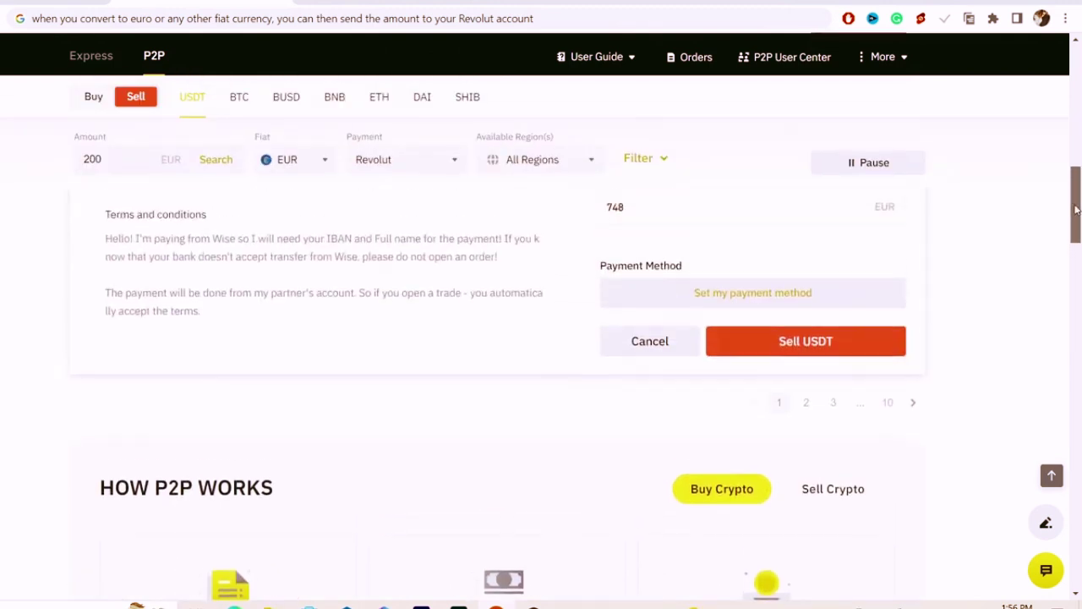
scroll(1075, 209, up, 2)
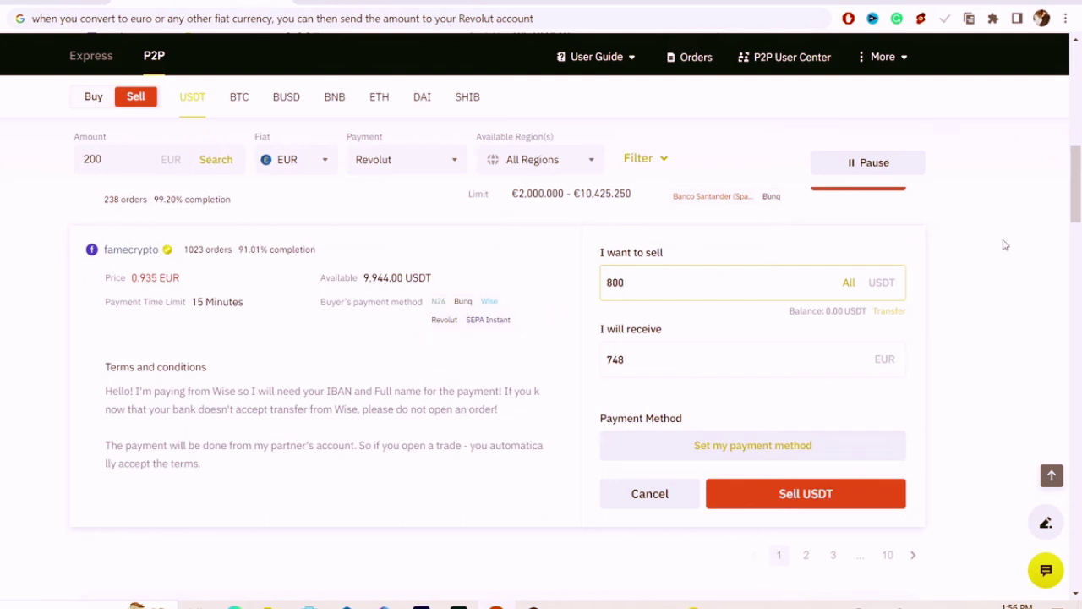
scroll(1003, 242, up, 1)
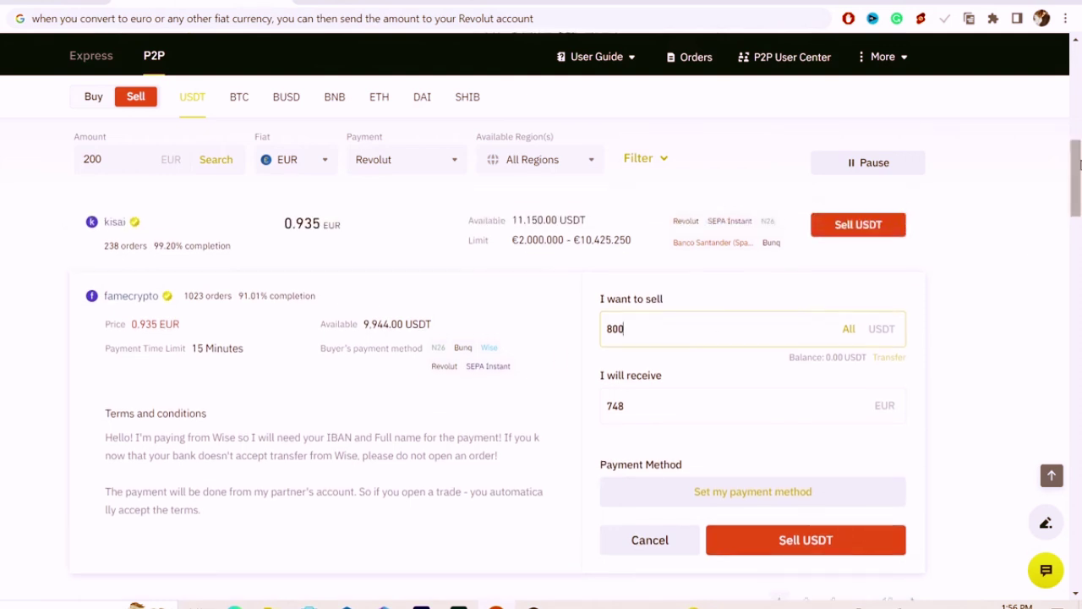
double_click(634, 331)
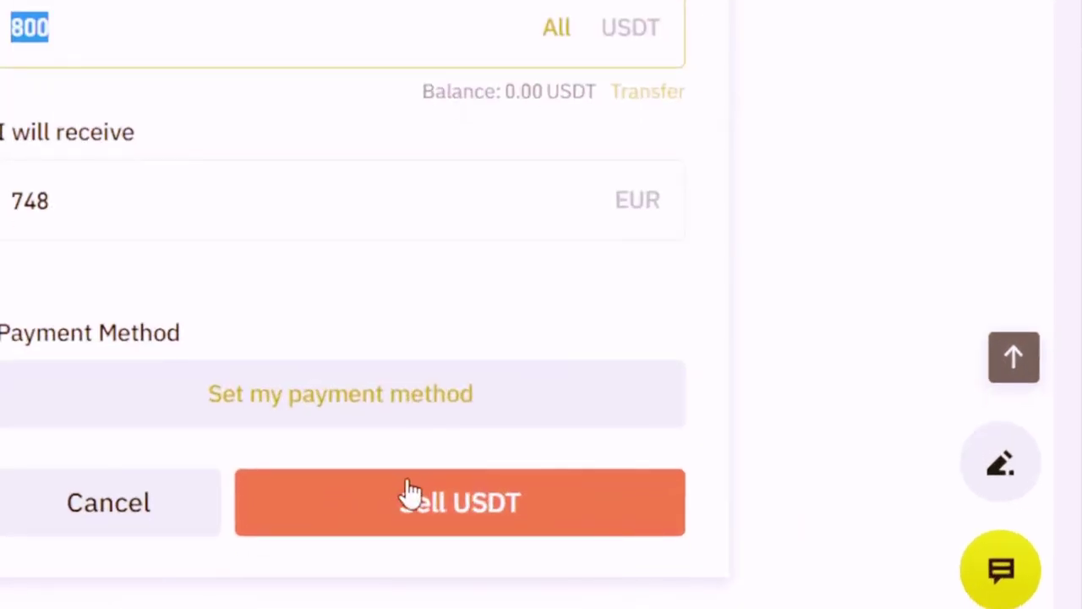
double_click(148, 184)
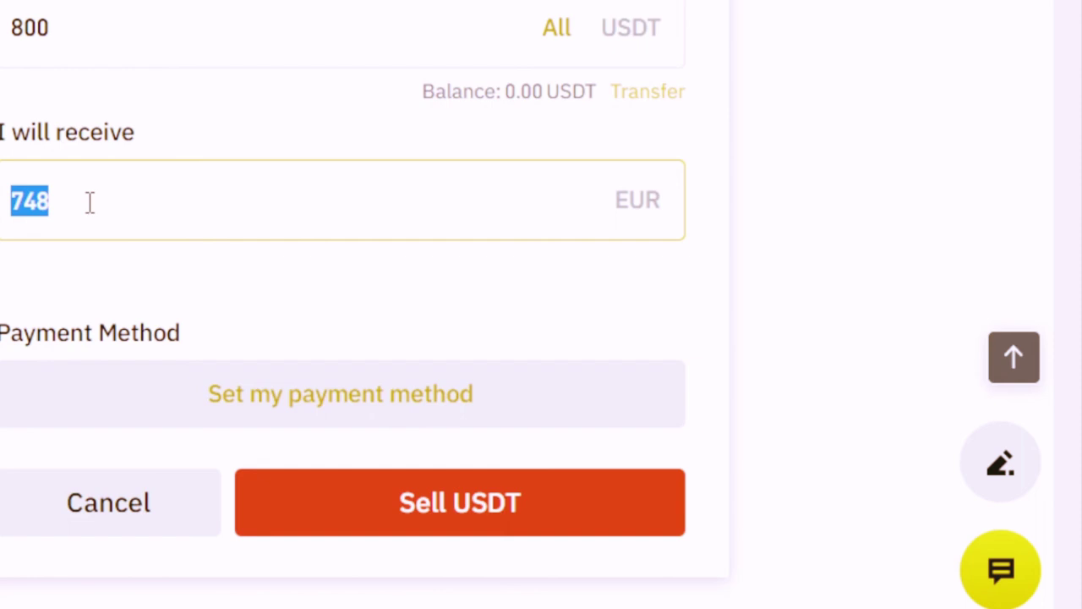
scroll(1036, 84, up, 8)
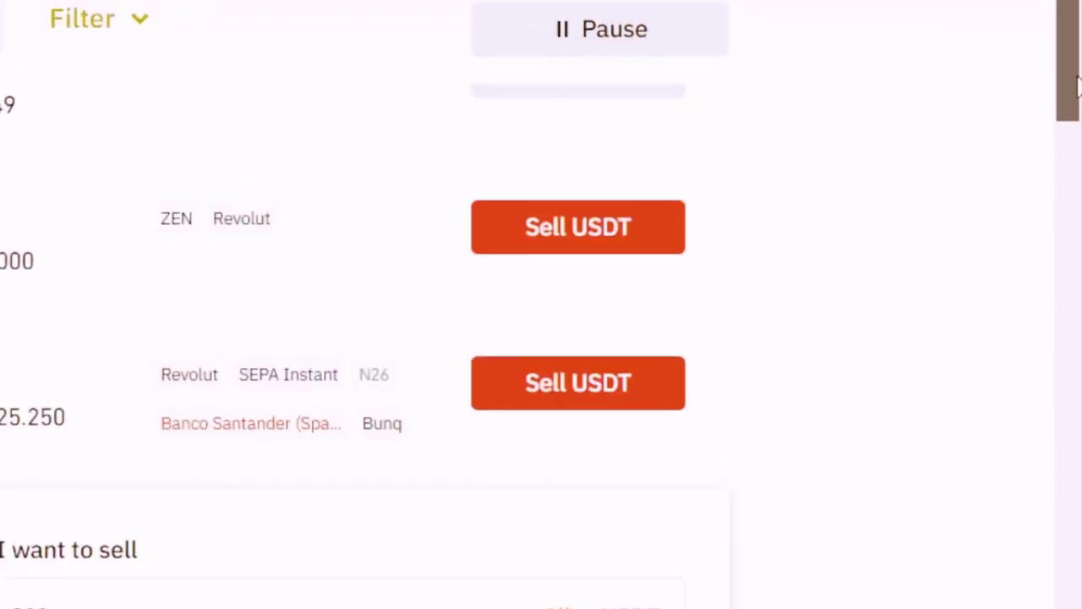
scroll(1078, 85, up, 10)
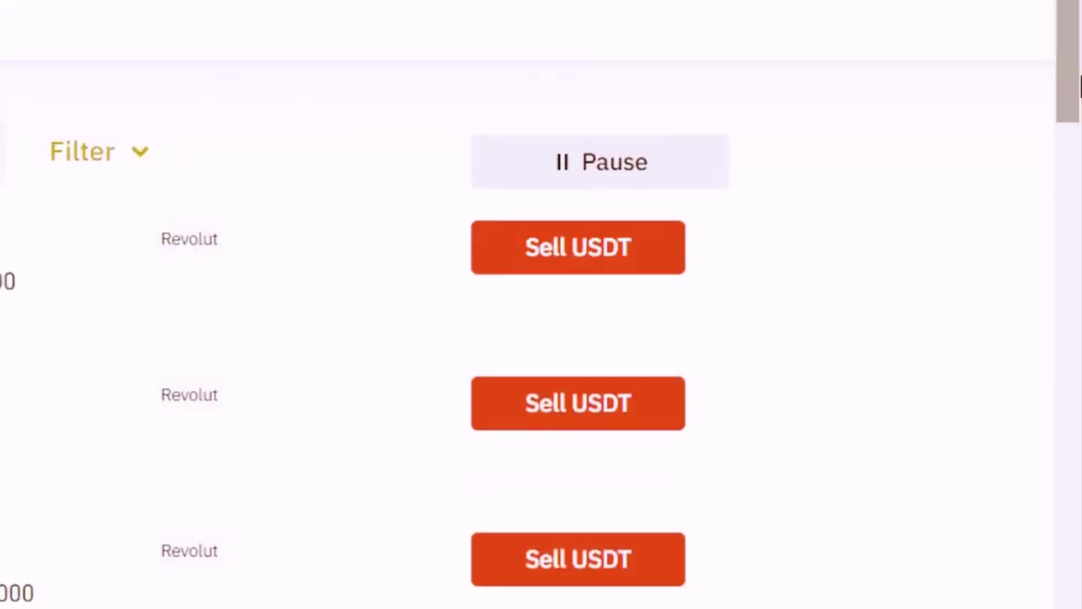
scroll(1065, 90, up, 5)
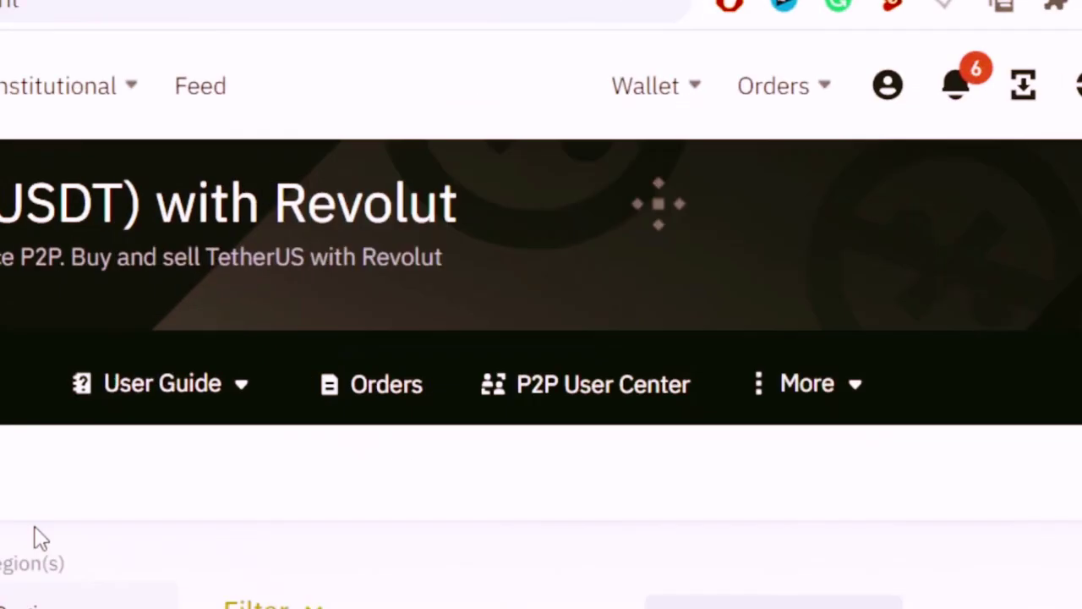
scroll(1073, 219, down, 2)
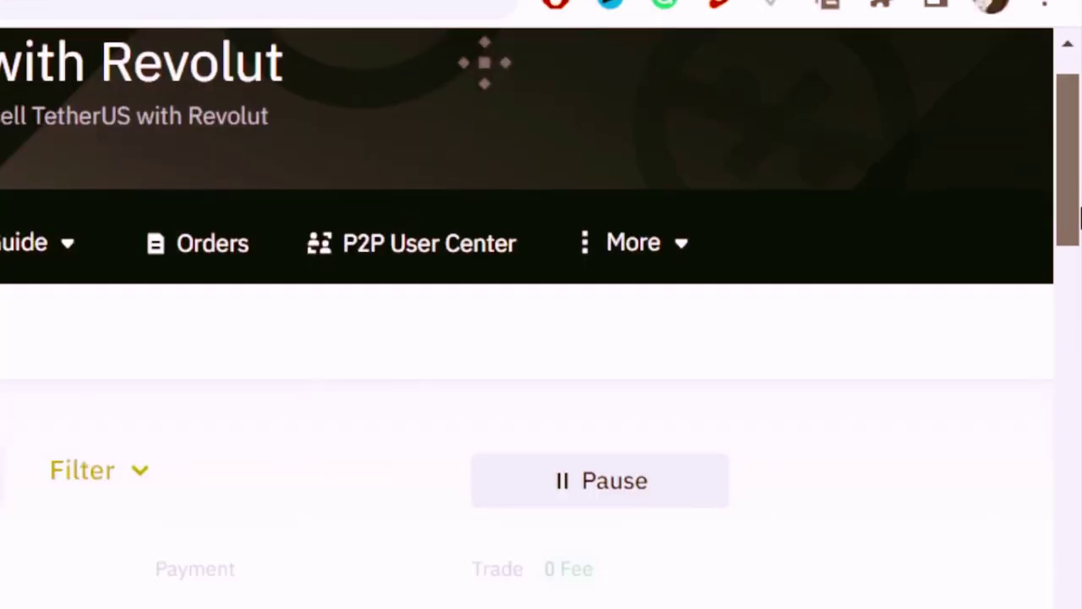
scroll(1078, 218, up, 2)
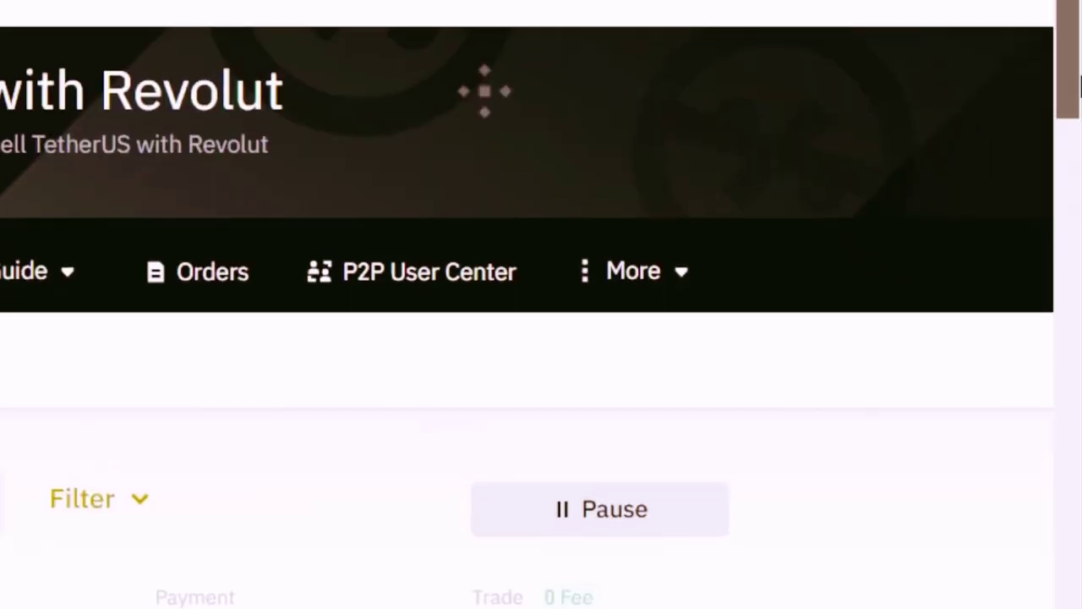
scroll(1076, 123, down, 3)
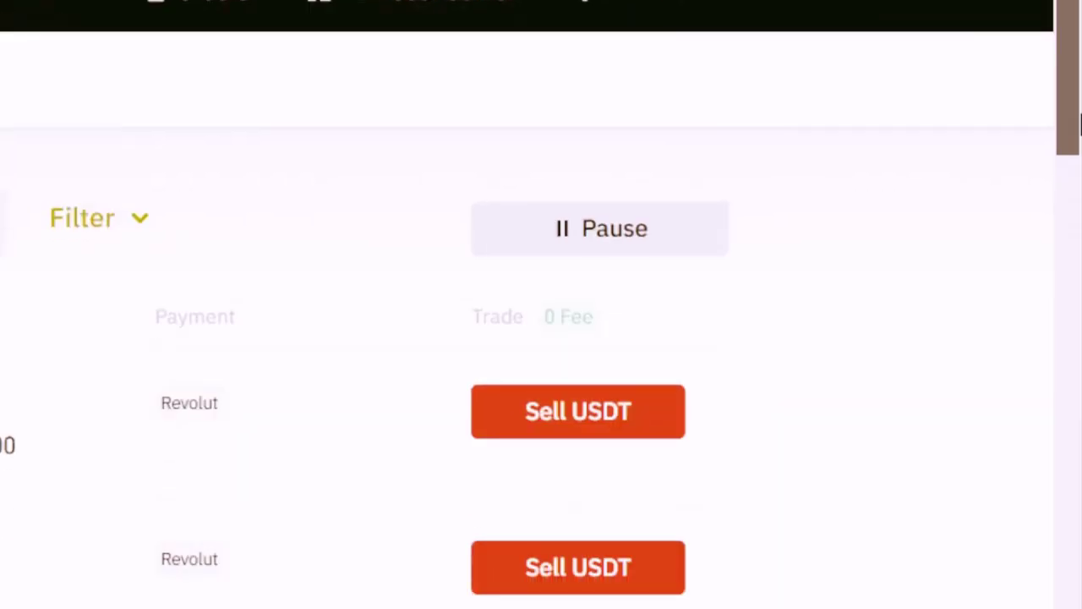
scroll(24, 527, down, 5)
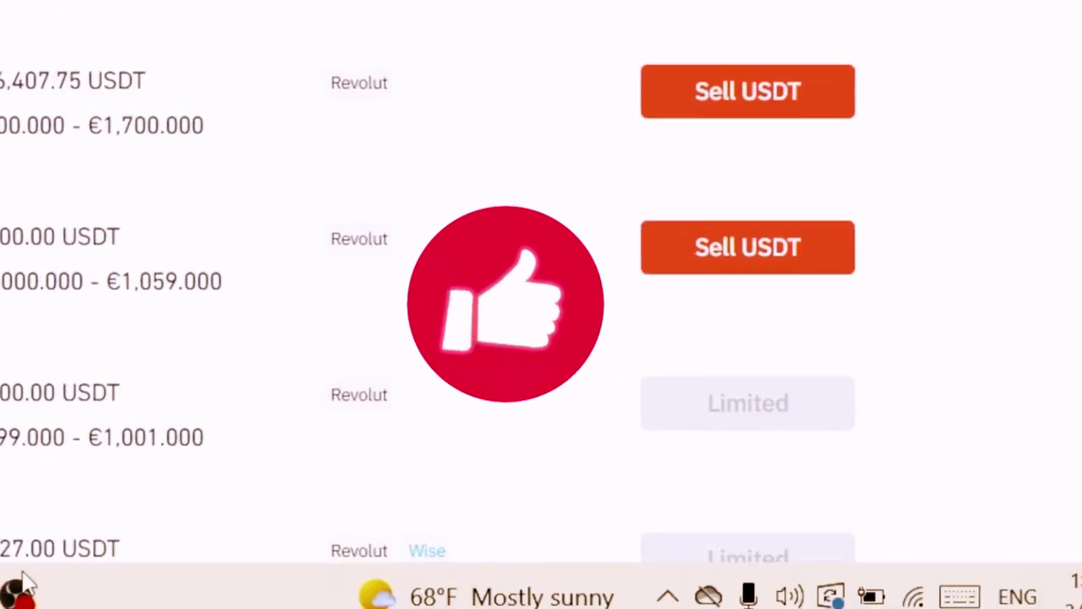